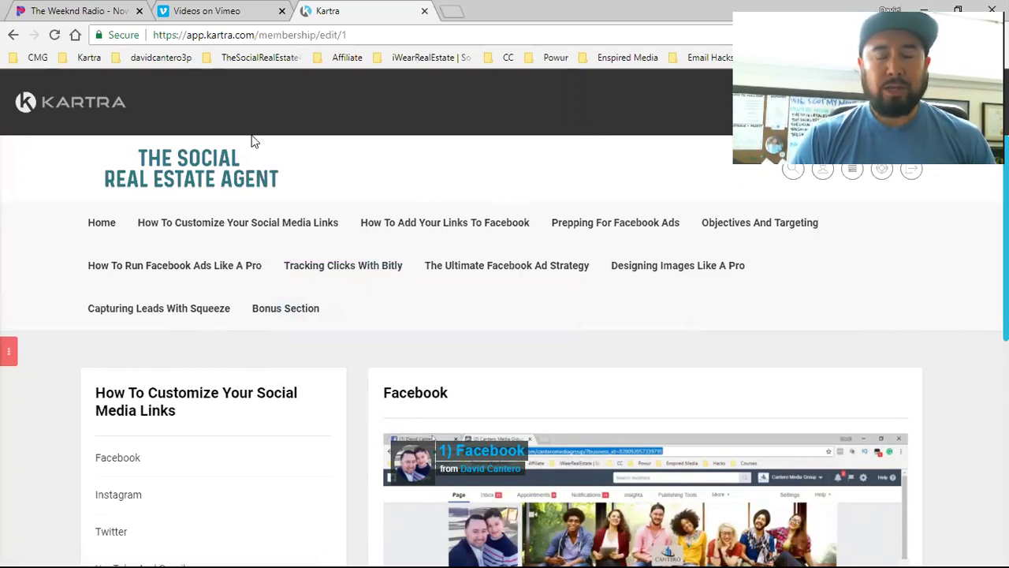
- Compare the uploaded Vimeo videos with the Facebook lesson page of The Social Real Estate Agent membership in Kartra
left_click(212, 8)
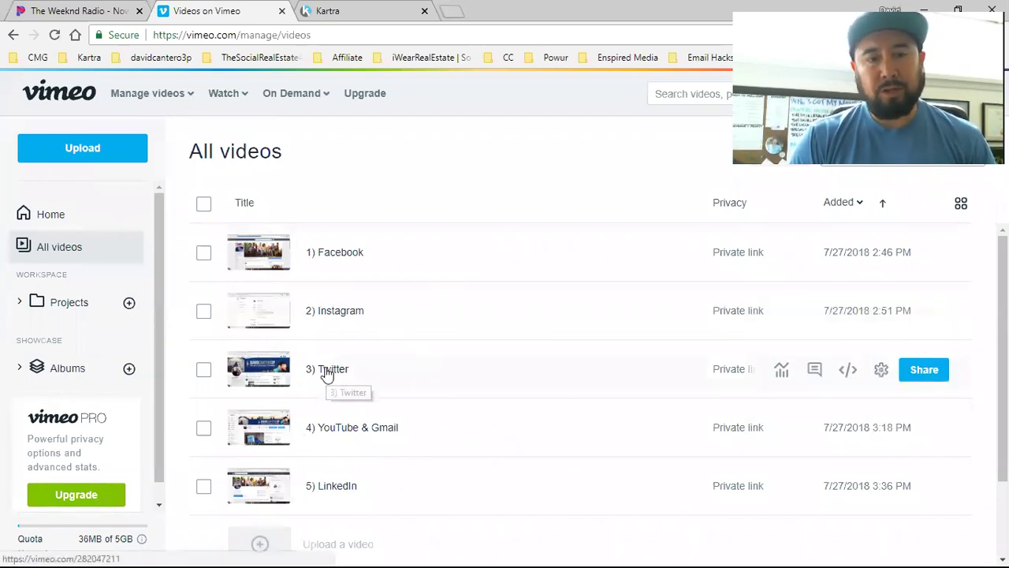
left_click(363, 17)
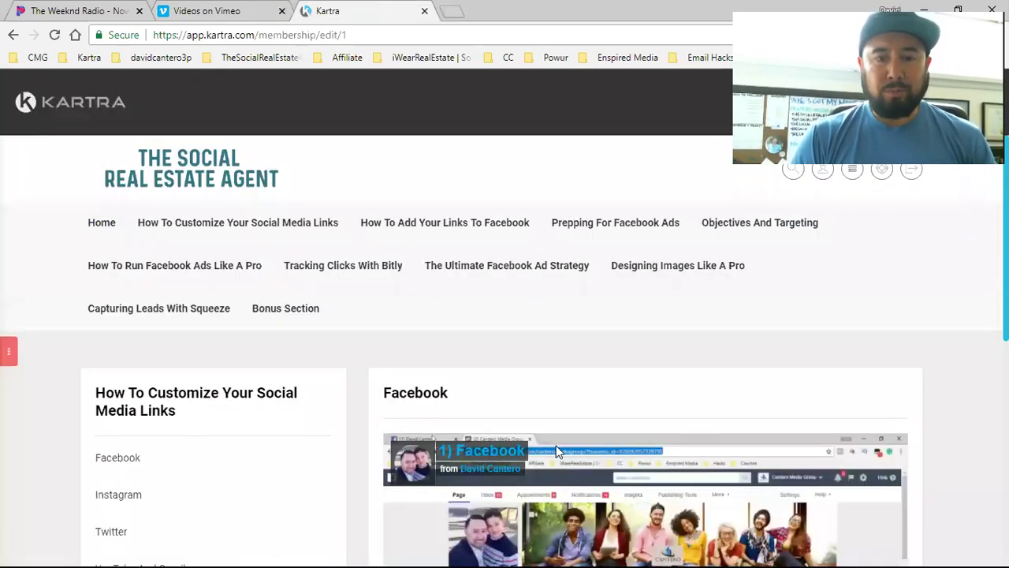
scroll(599, 402, "down", 2)
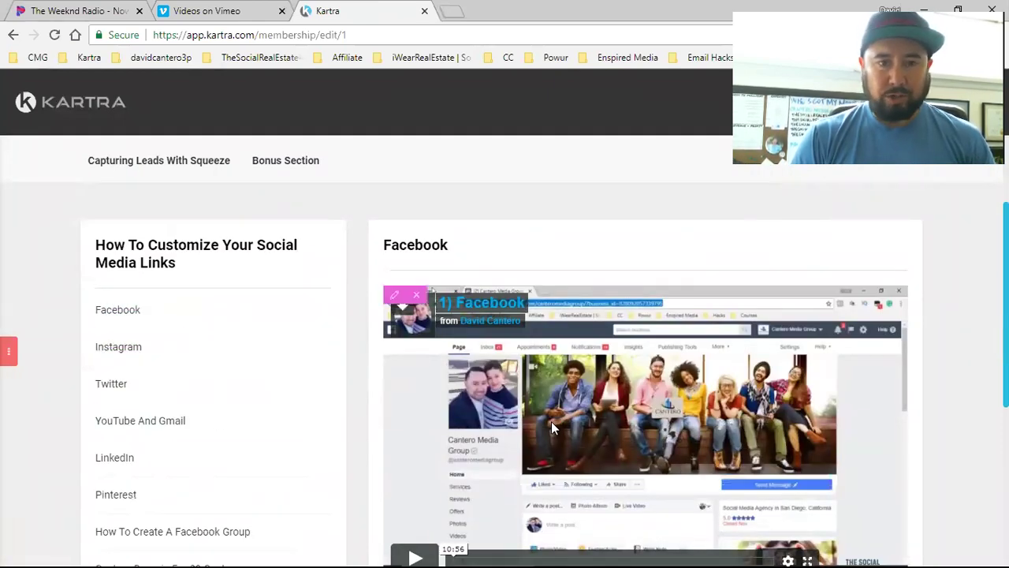
scroll(548, 424, "up", 2)
left_click(207, 8)
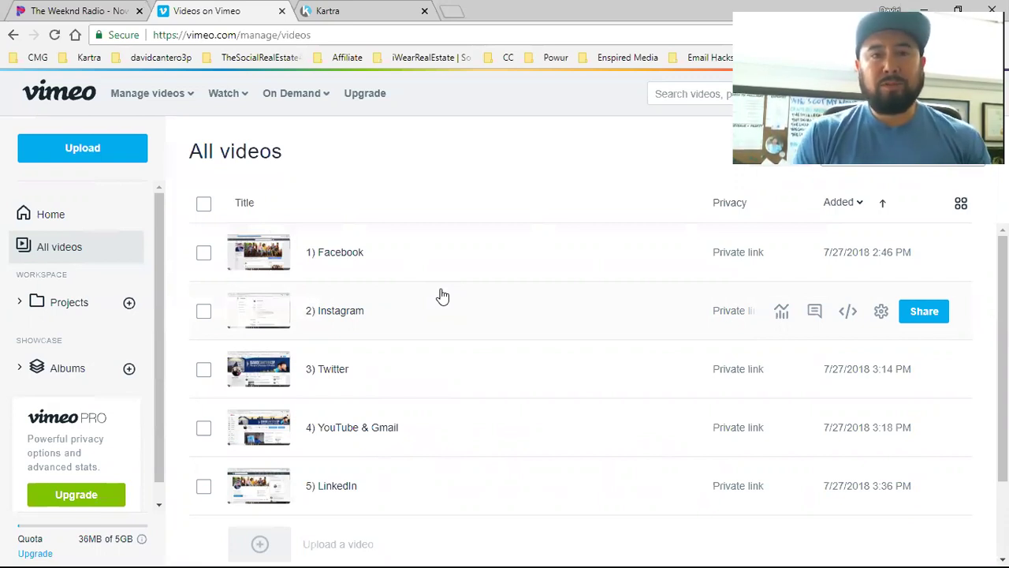
left_click(331, 10)
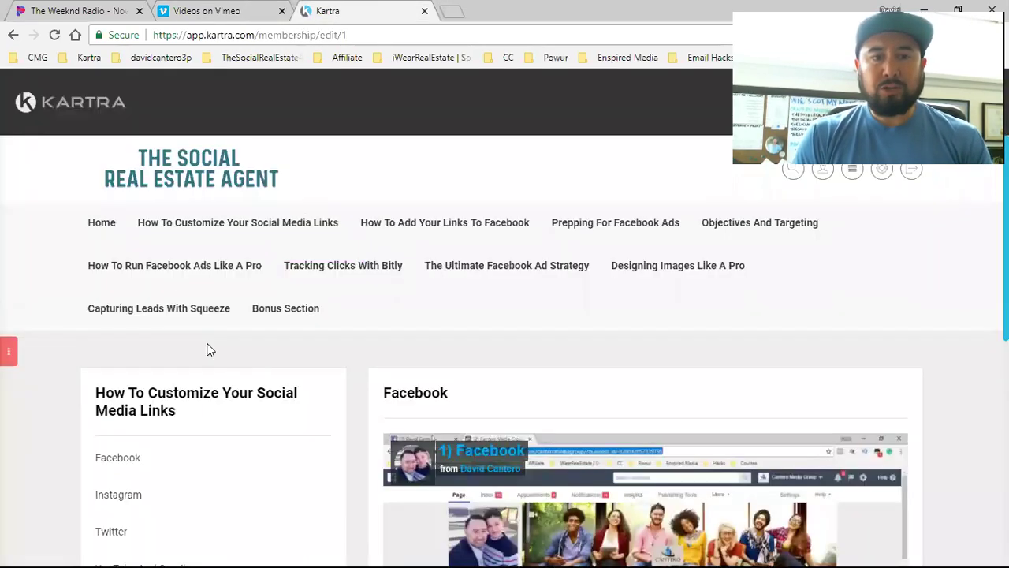
mouse_move(269, 249)
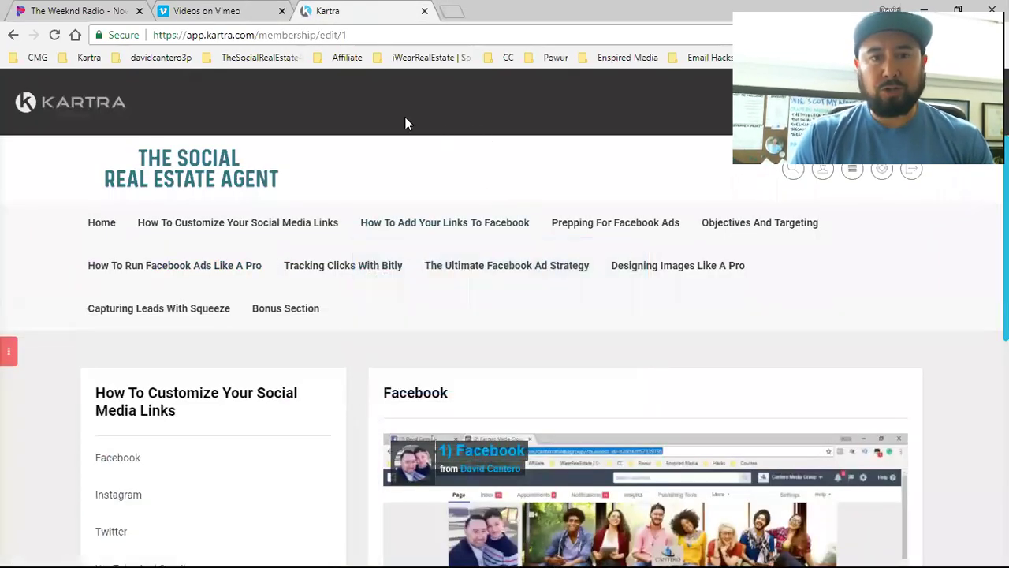
left_click(201, 11)
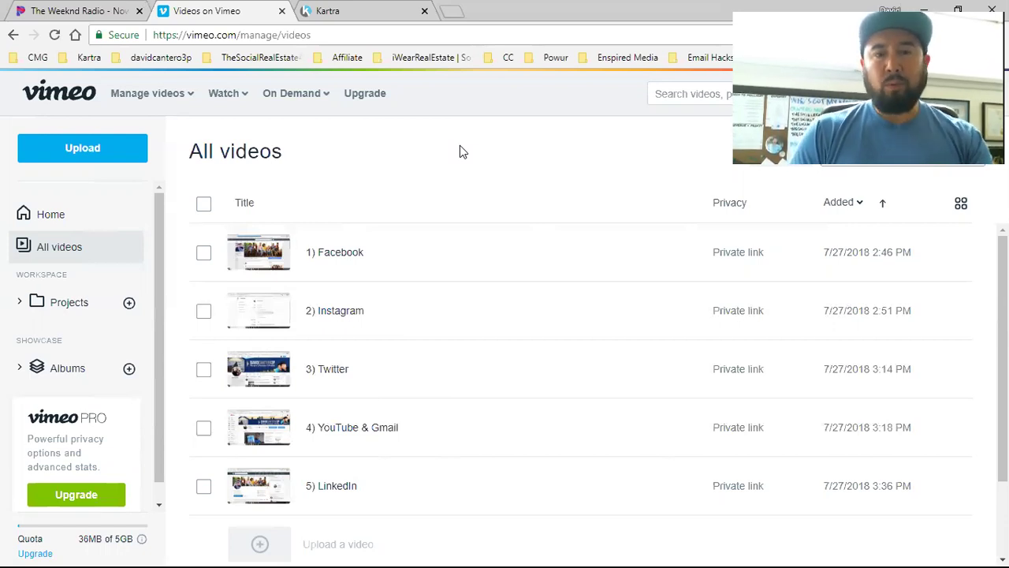
- Examine the module menus of the Kartra membership and the full list of uploaded videos in Vimeo
left_click(395, 11)
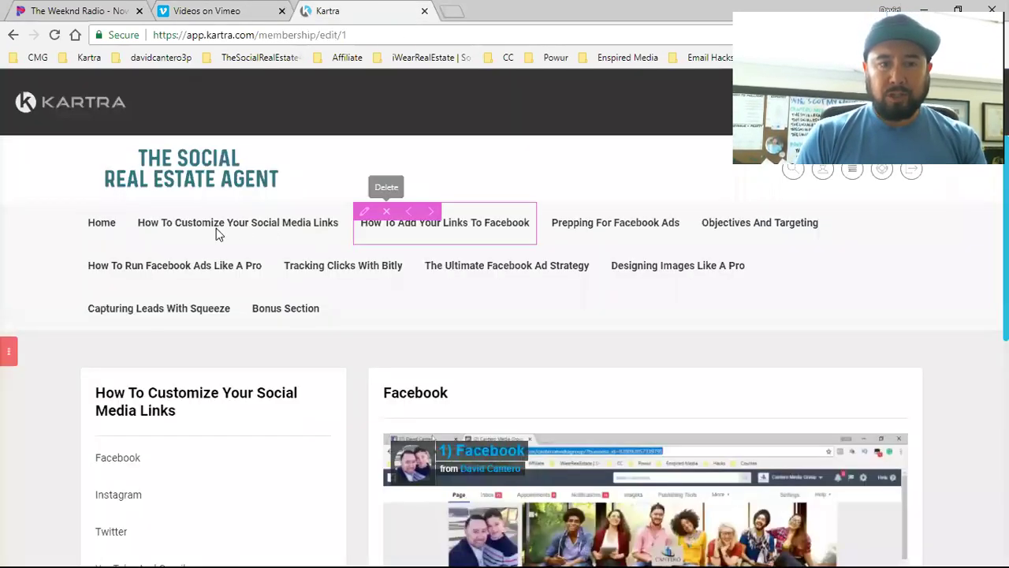
mouse_move(604, 230)
mouse_move(532, 269)
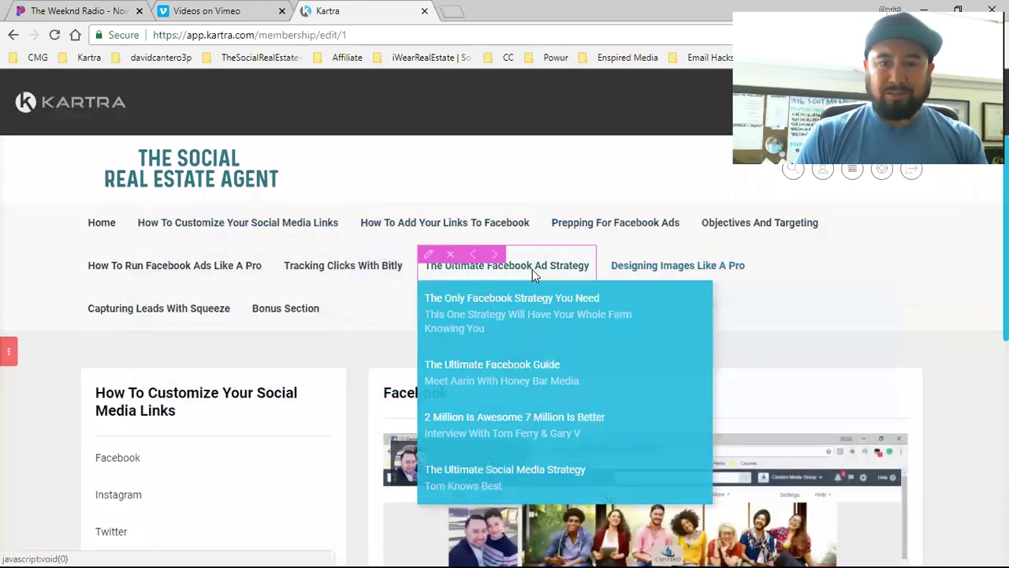
mouse_move(243, 266)
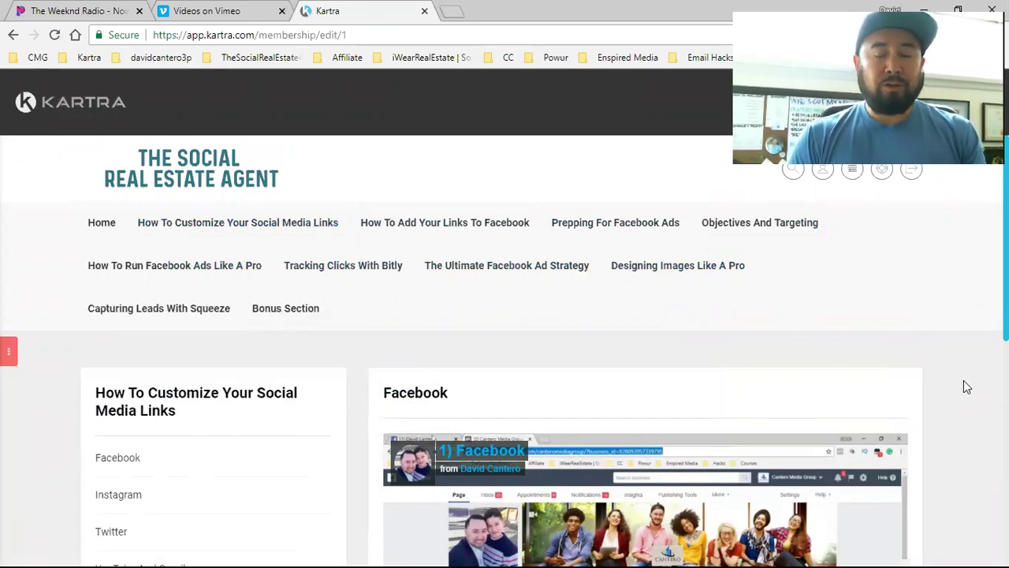
left_click(209, 11)
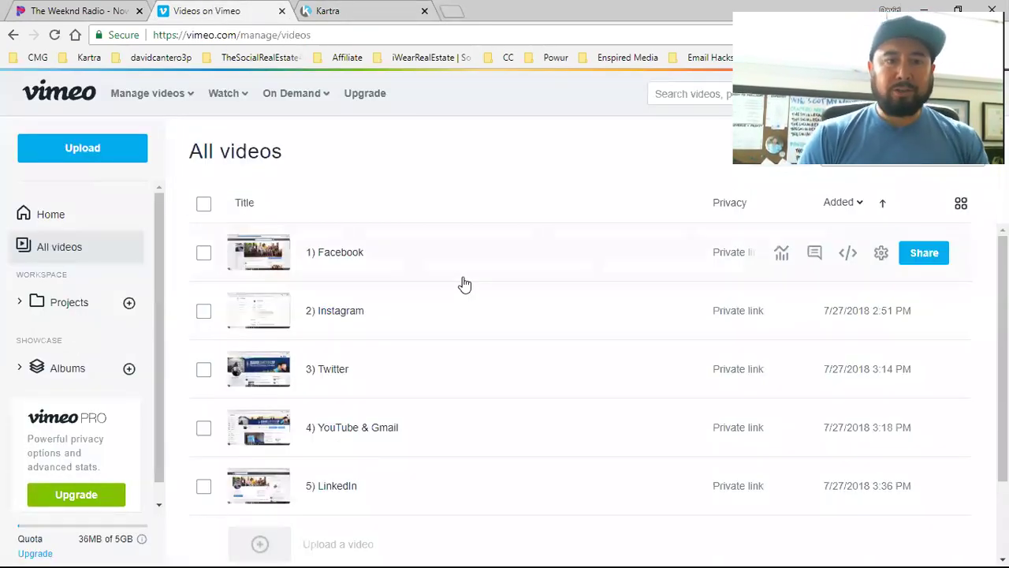
scroll(442, 311, "down", 1)
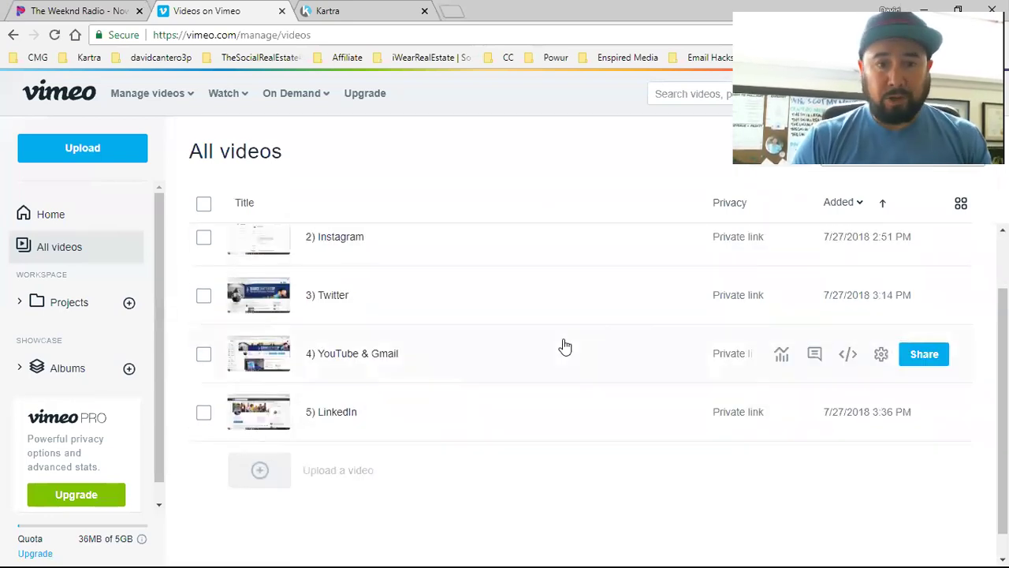
scroll(488, 342, "up", 1)
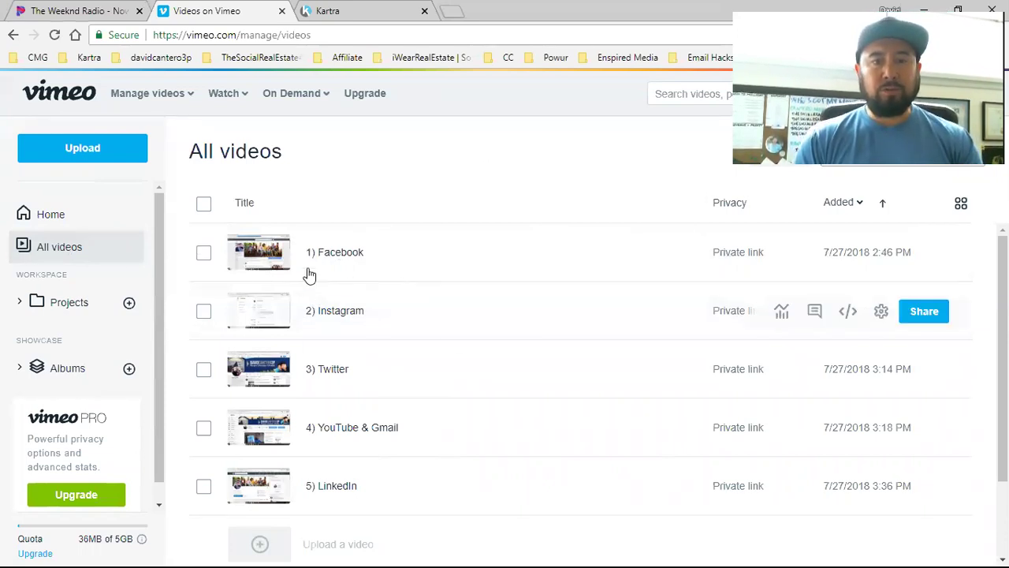
scroll(290, 330, "down", 2)
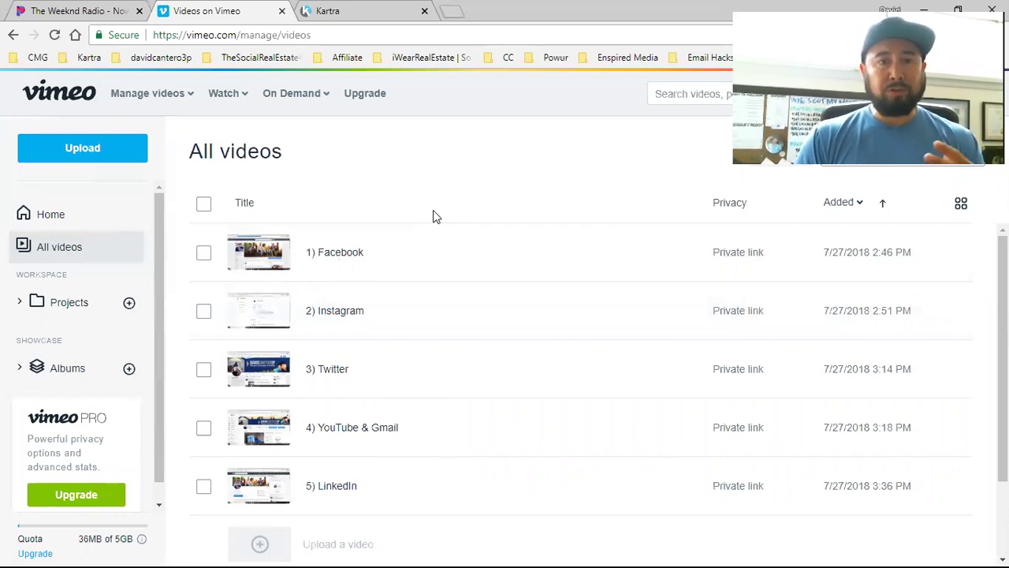
left_click(347, 14)
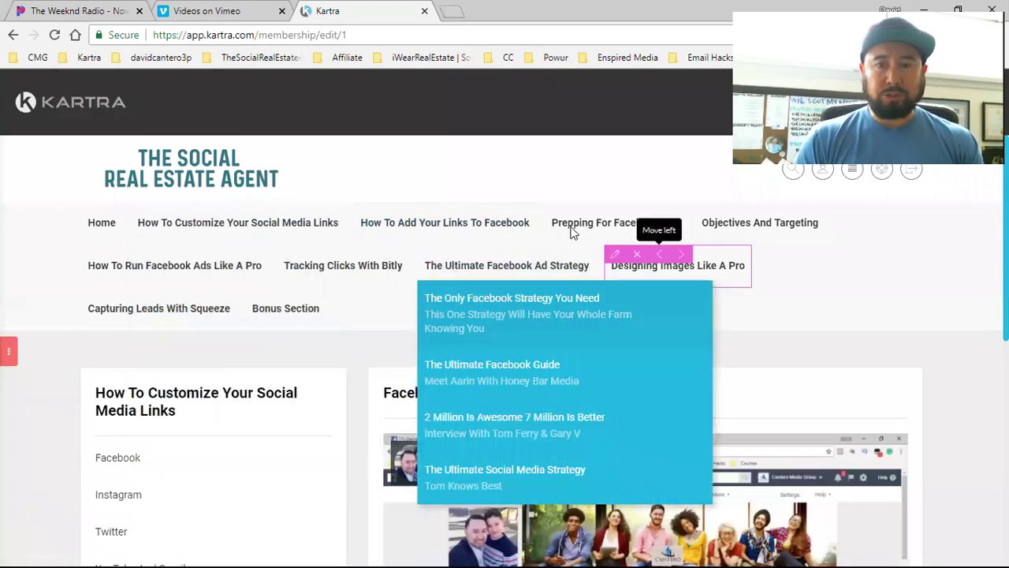
- Switch to Vimeo, open the Module 1 project and compare its videos with the first module's lessons in Kartra
key("ctrl+shift+Tab")
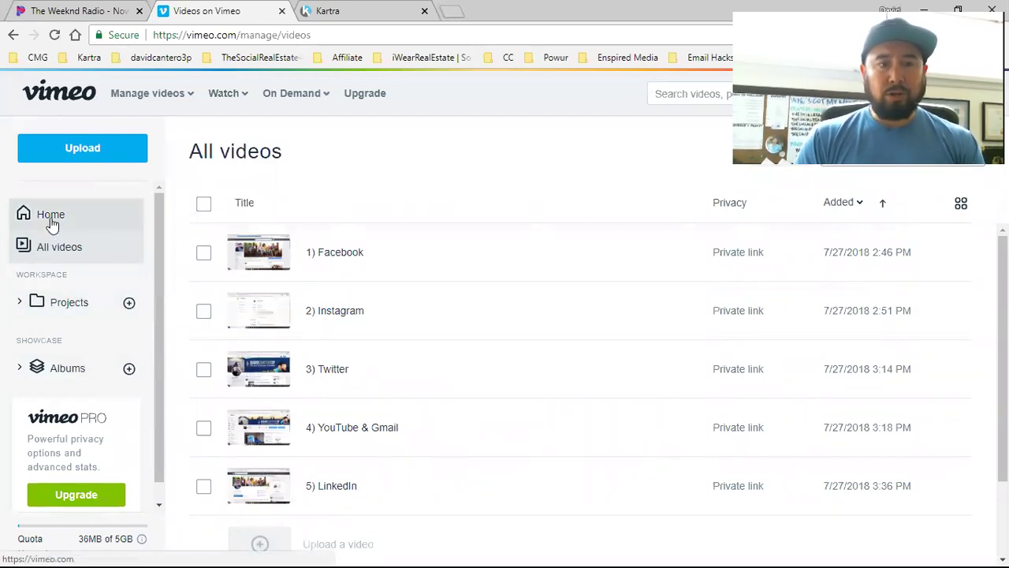
left_click(71, 304)
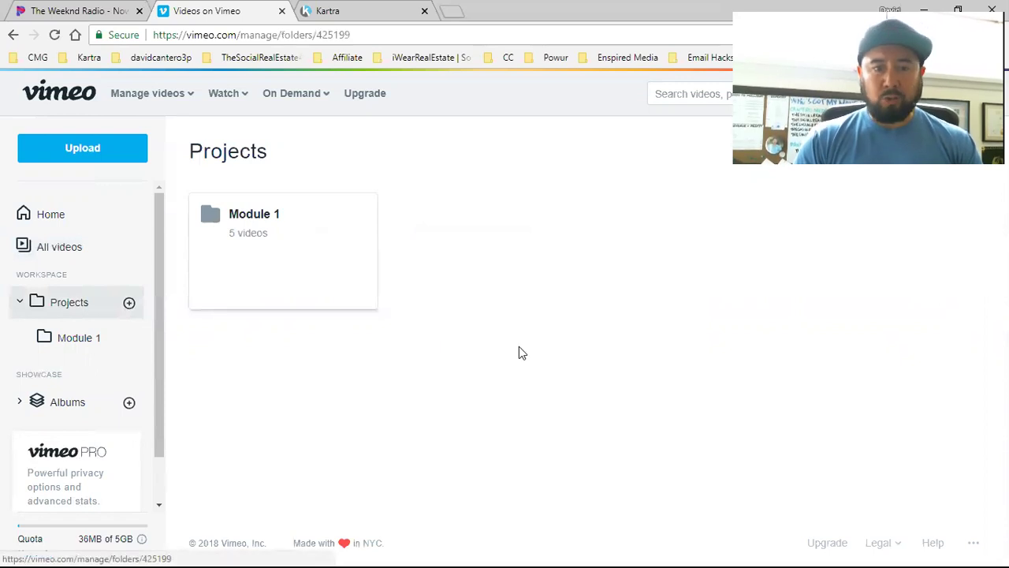
left_click(300, 242)
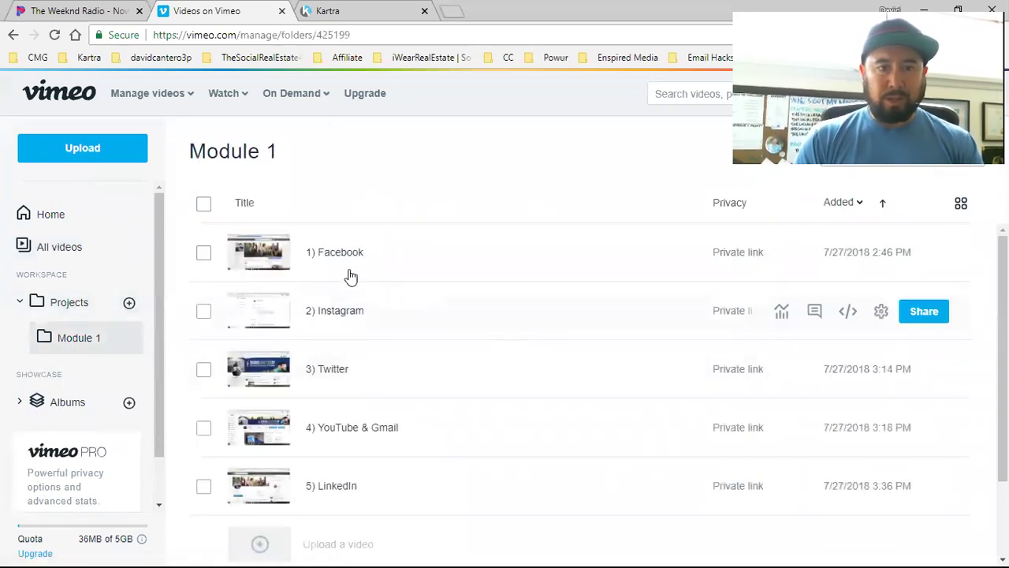
left_click(320, 8)
mouse_move(186, 229)
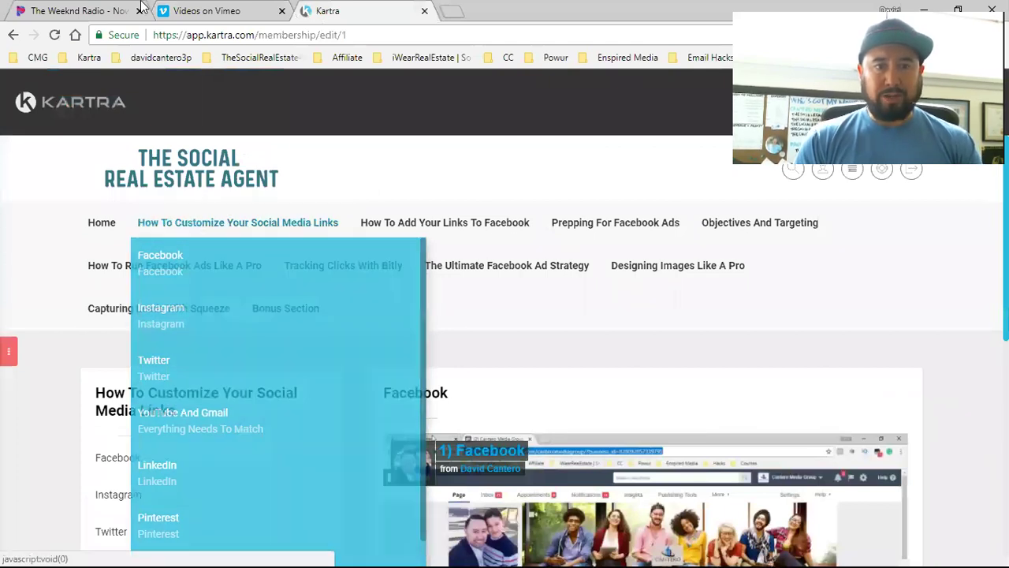
left_click(225, 10)
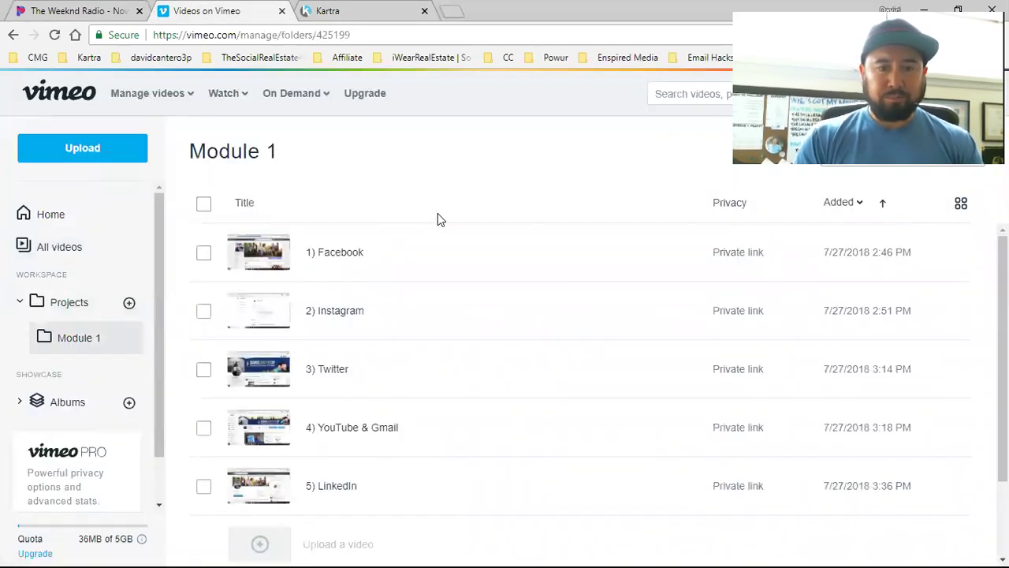
- Upload the video file "6) Pinterest" to the Module 1 project in Vimeo
scroll(455, 279, "down", 2)
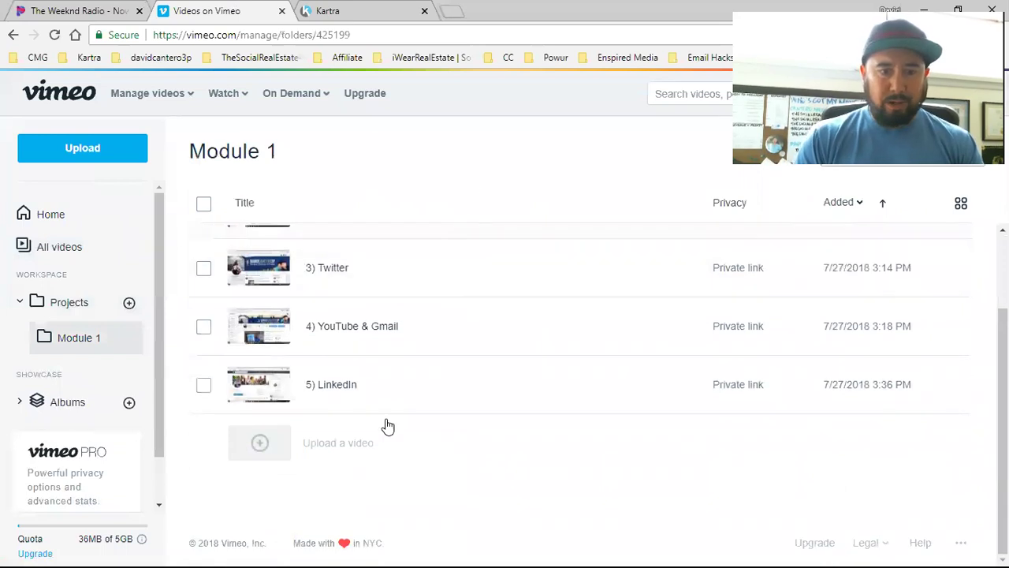
left_click(262, 444)
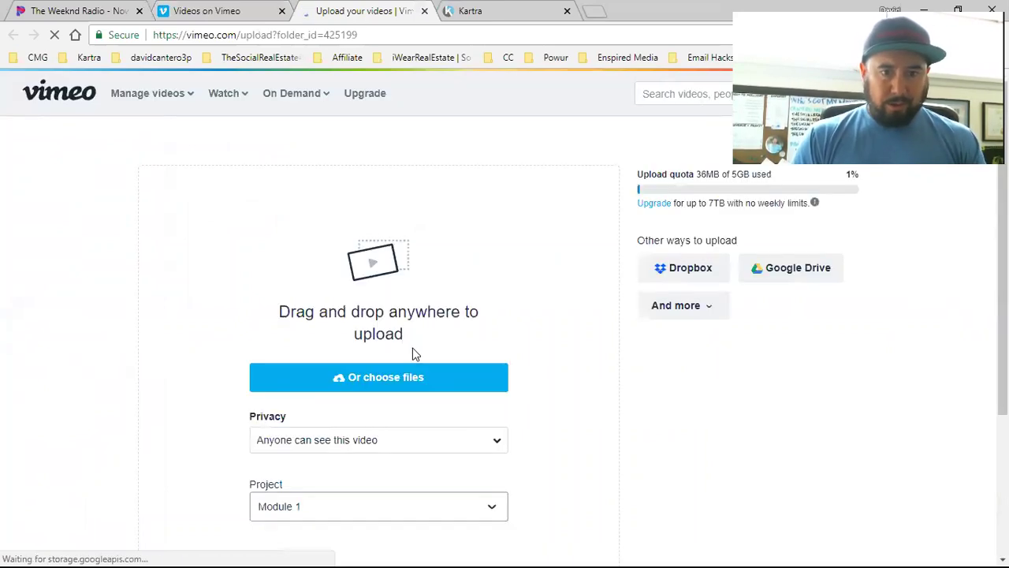
left_click(388, 380)
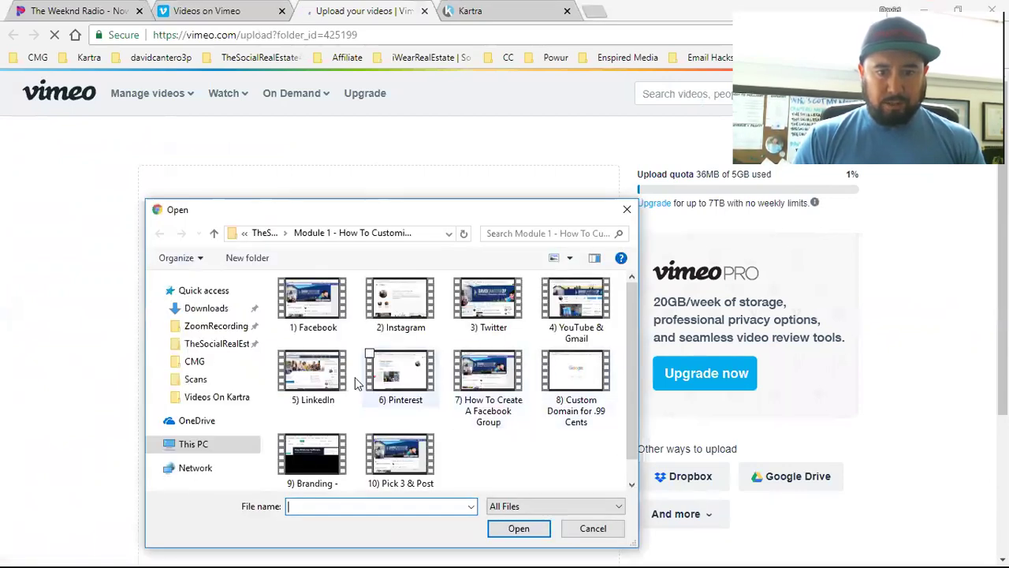
left_click(388, 382)
scroll(473, 444, "down", 1)
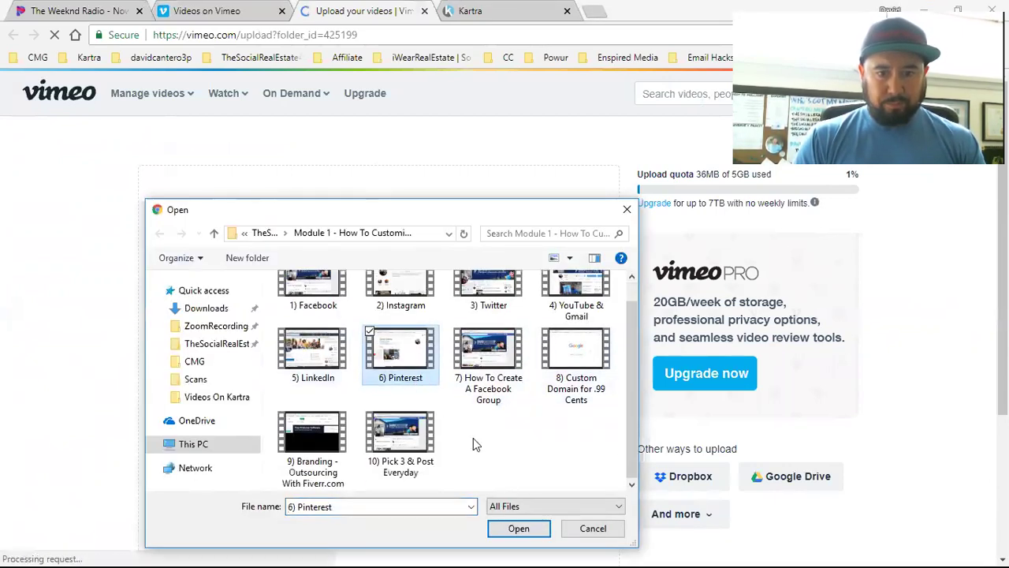
left_click(518, 527)
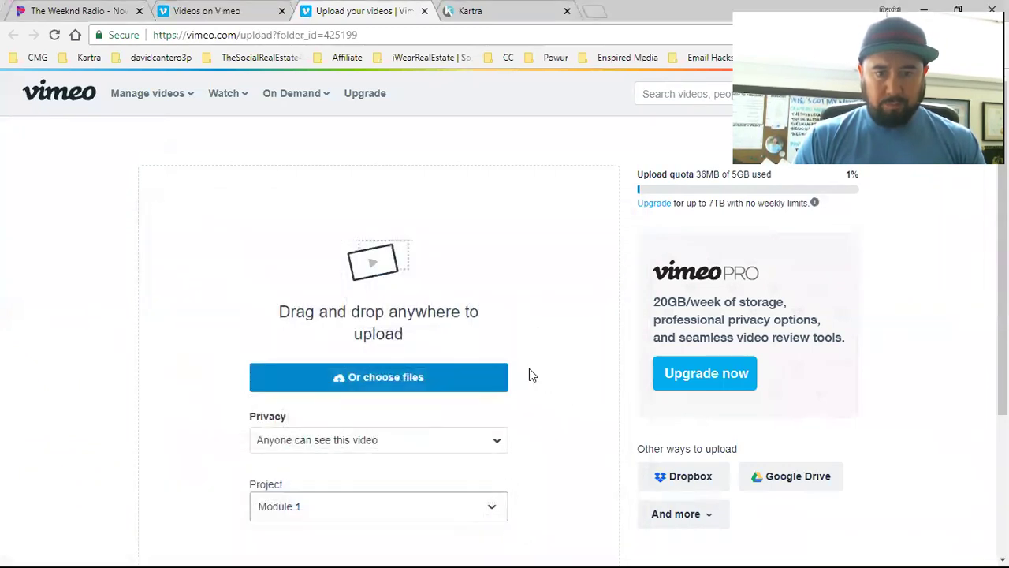
- Check the module's lesson list in Kartra during the upload, and open the uploaded Pinterest video's settings in Vimeo
scroll(554, 377, "down", 2)
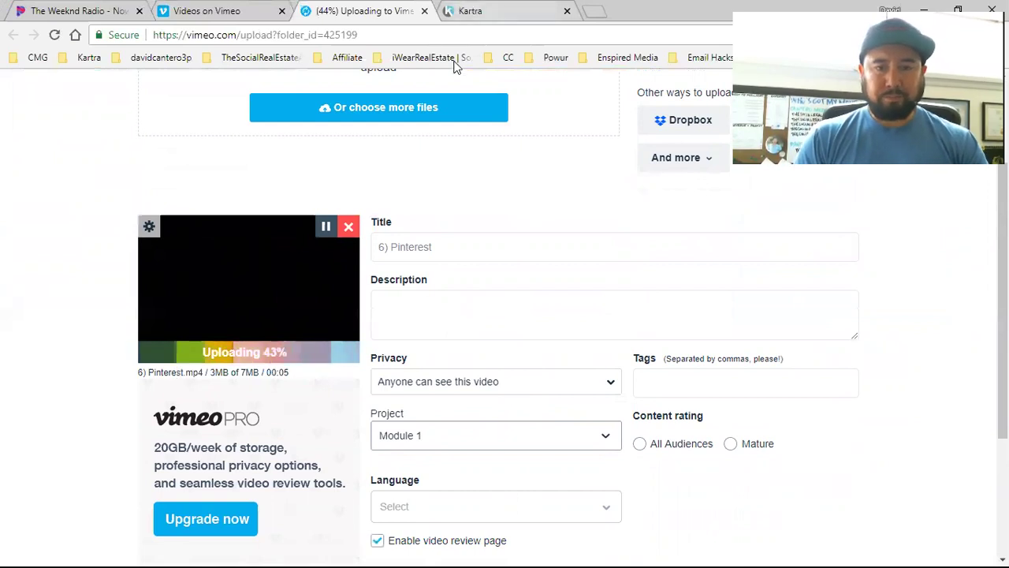
left_click(470, 11)
scroll(157, 316, "down", 4)
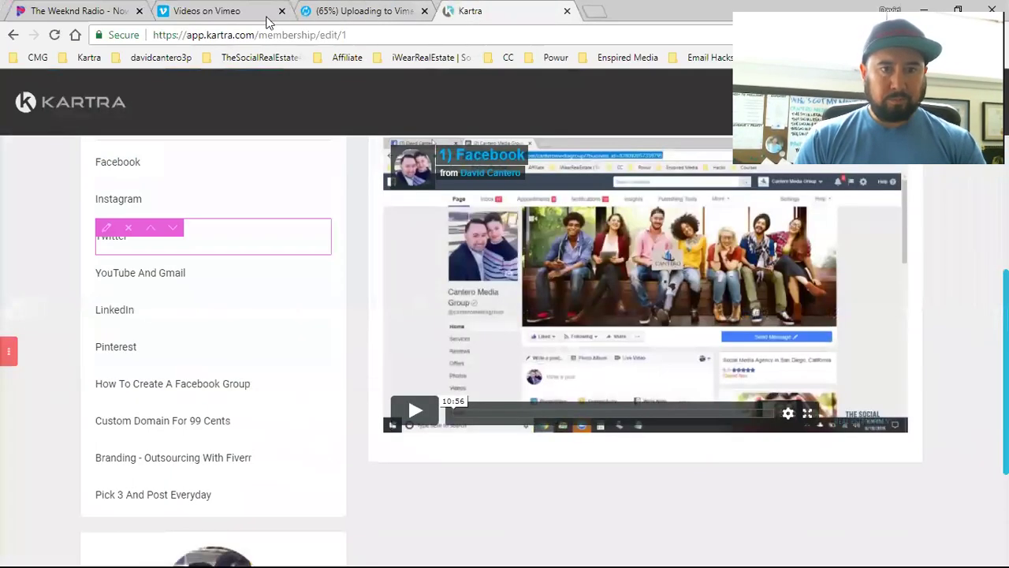
left_click(339, 8)
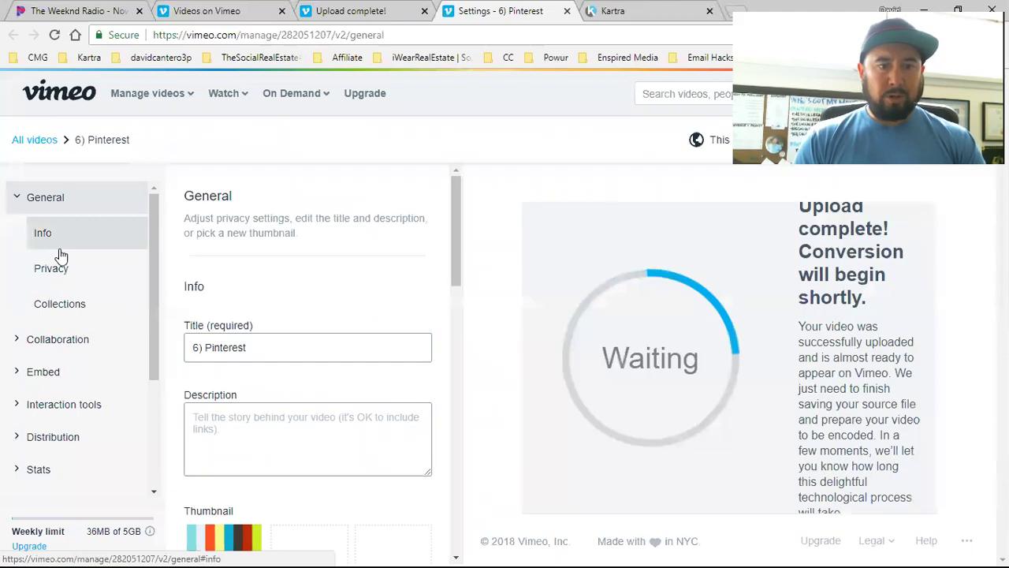
- Set who can watch the "6) Pinterest" video to "People with the private link"
scroll(244, 306, "down", 1)
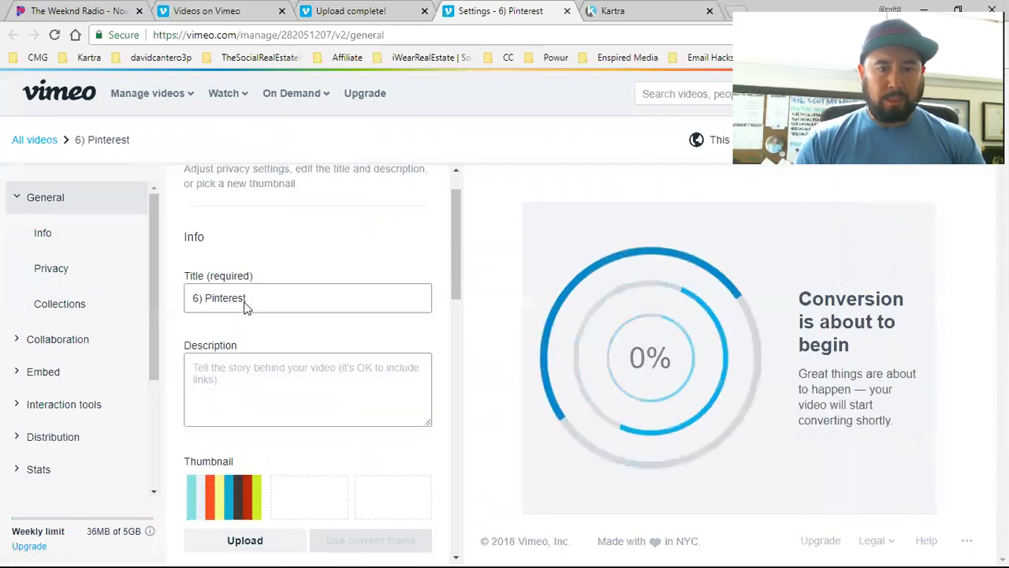
scroll(244, 306, "down", 5)
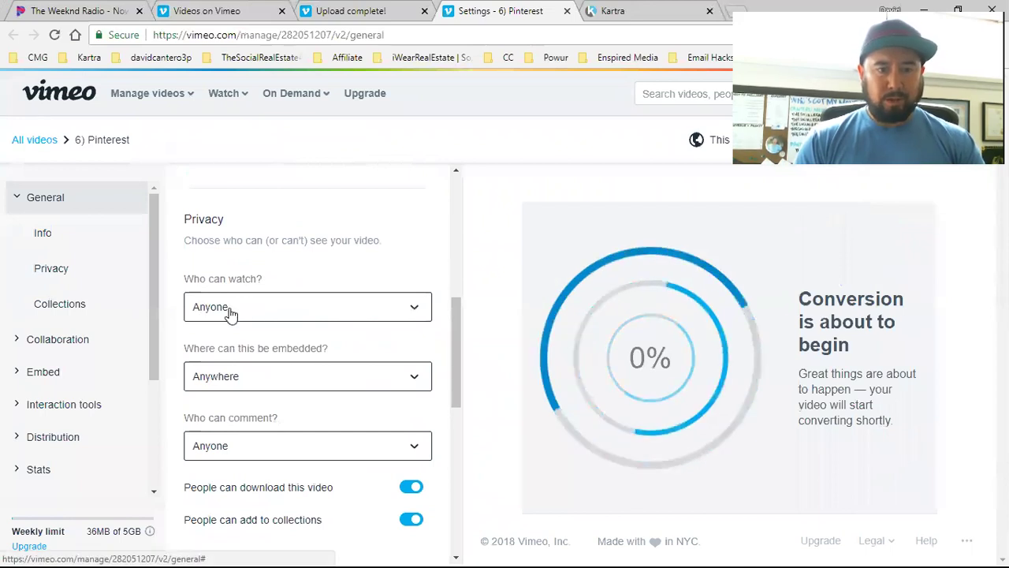
left_click(231, 313)
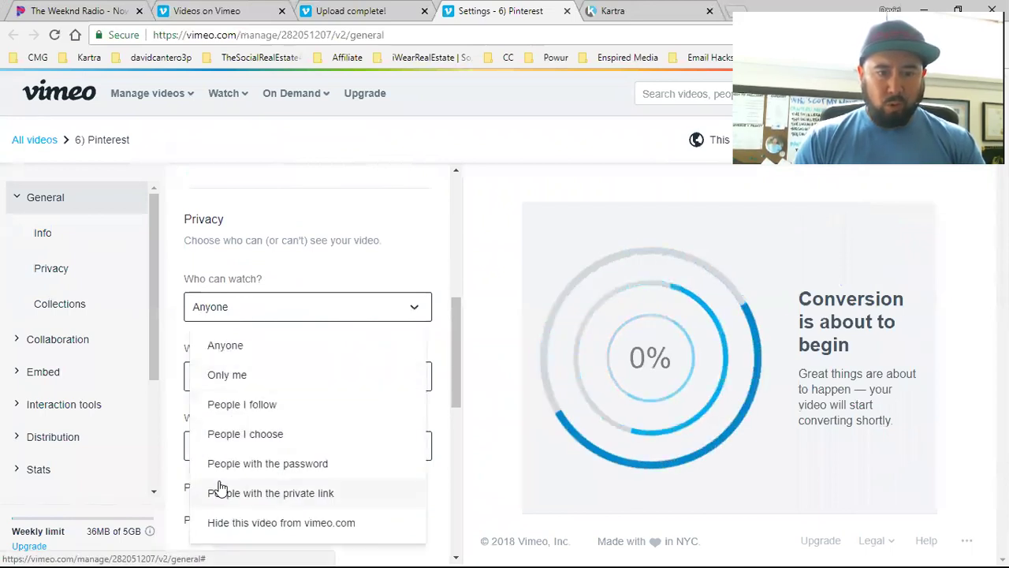
left_click(262, 495)
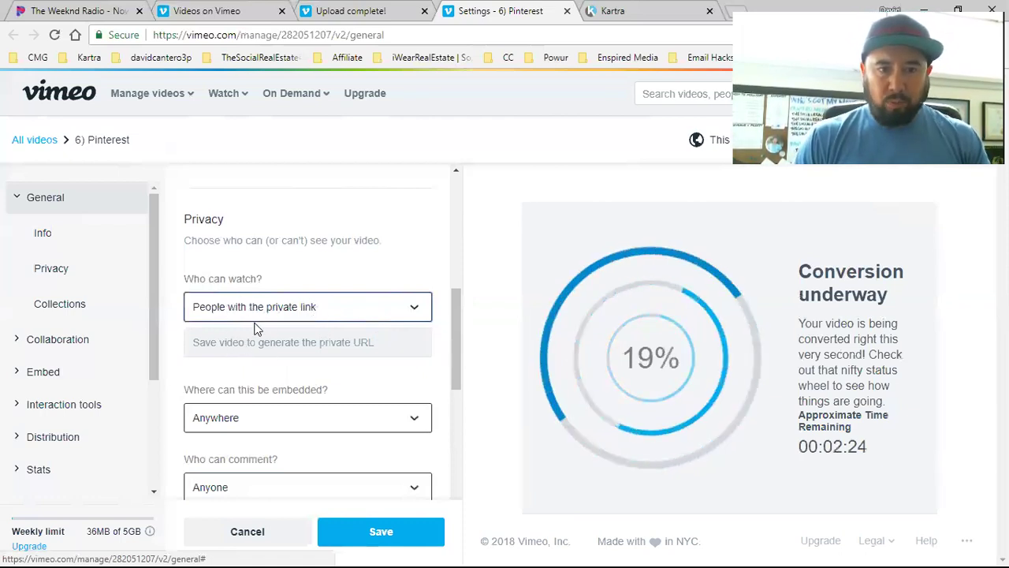
- Check the options for where the Pinterest video can be embedded, keeping Anywhere
scroll(180, 378, "down", 1)
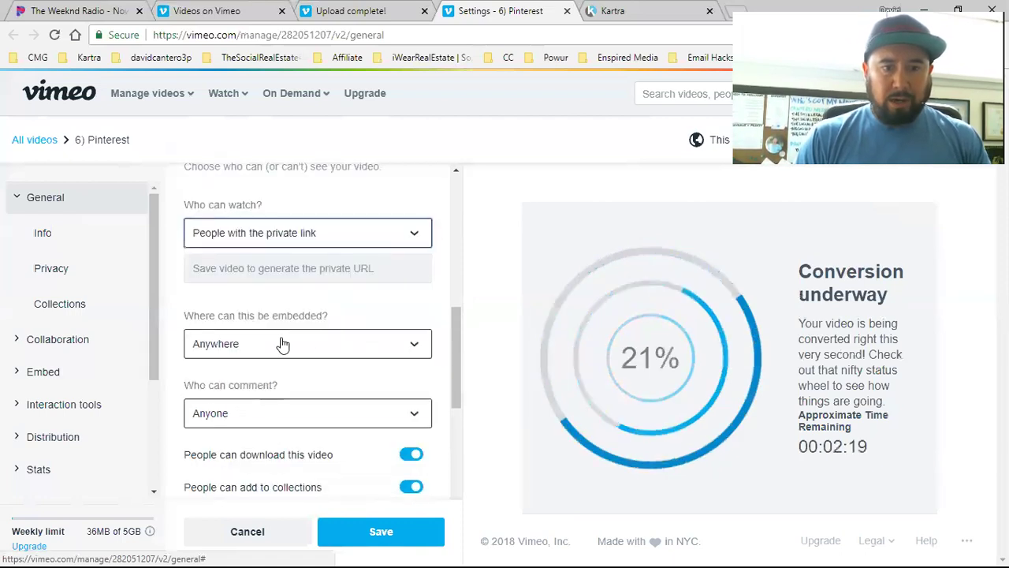
scroll(260, 299, "down", 1)
left_click(262, 271)
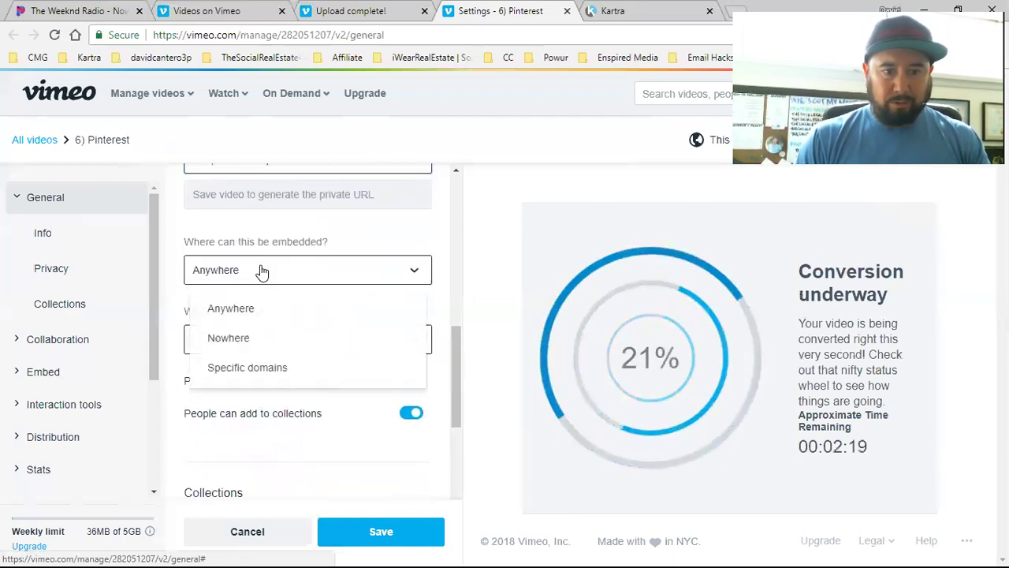
left_click(261, 270)
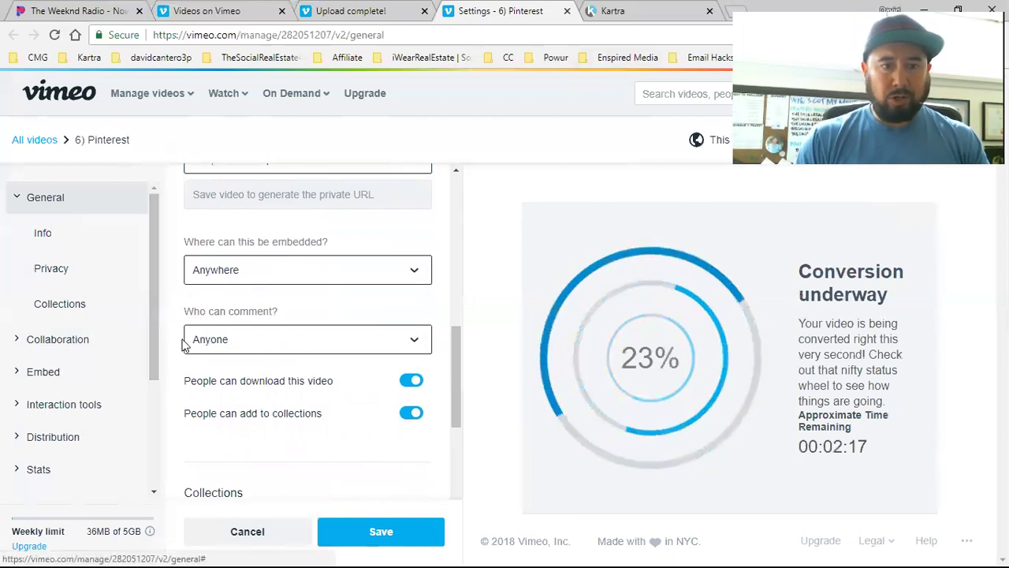
- Set who can comment on the Pinterest video to No one, disallow downloads and adding to collections, and save the settings
left_click(243, 347)
left_click(234, 413)
scroll(168, 360, "down", 1)
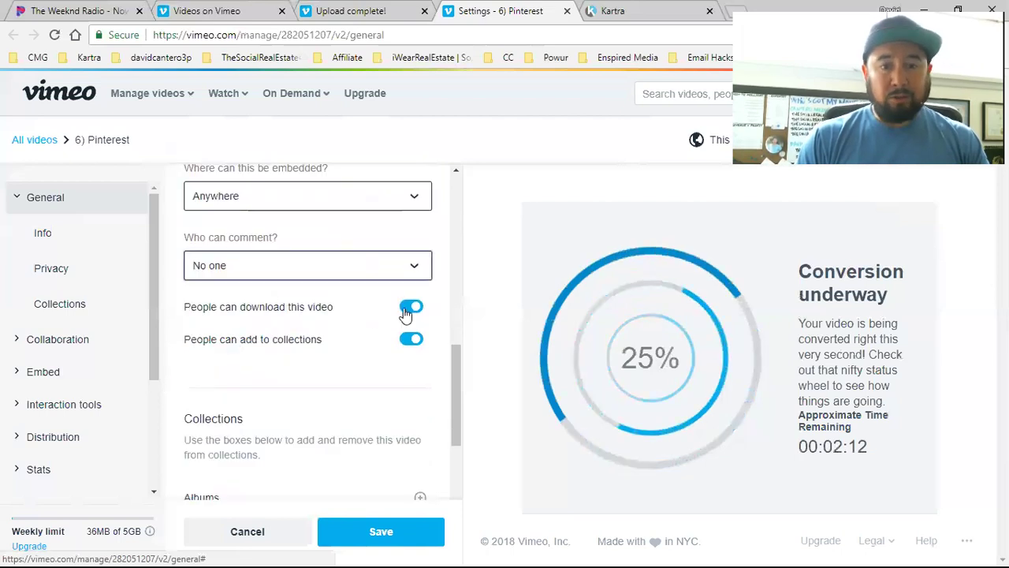
left_click(409, 309)
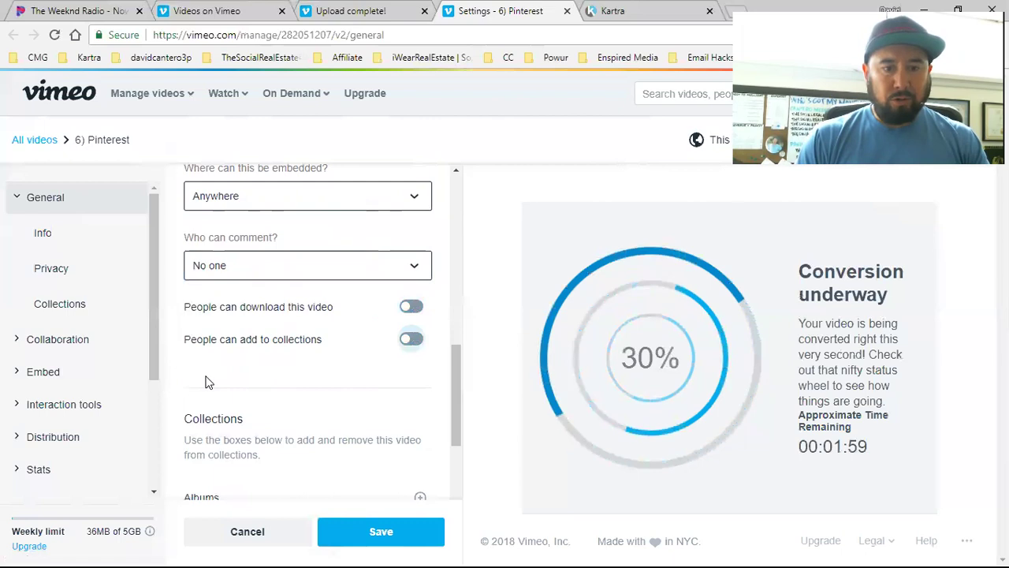
scroll(213, 381, "down", 3)
scroll(195, 369, "down", 2)
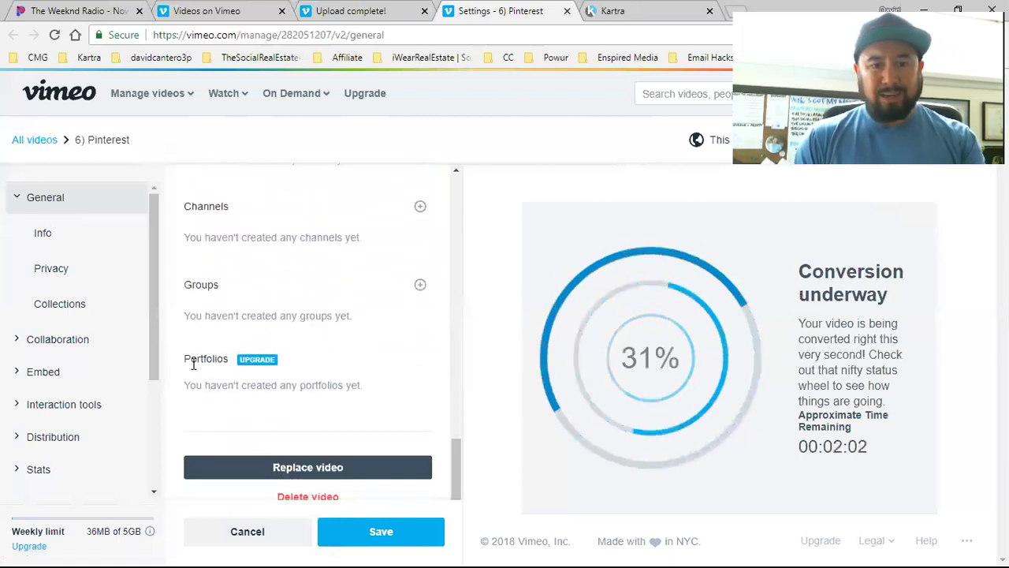
scroll(193, 363, "down", 1)
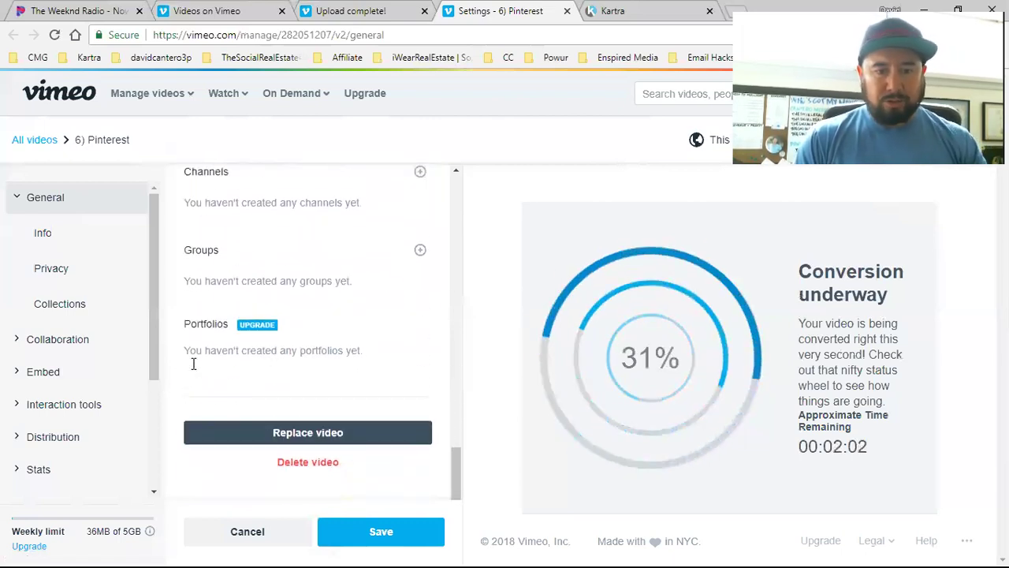
left_click(384, 531)
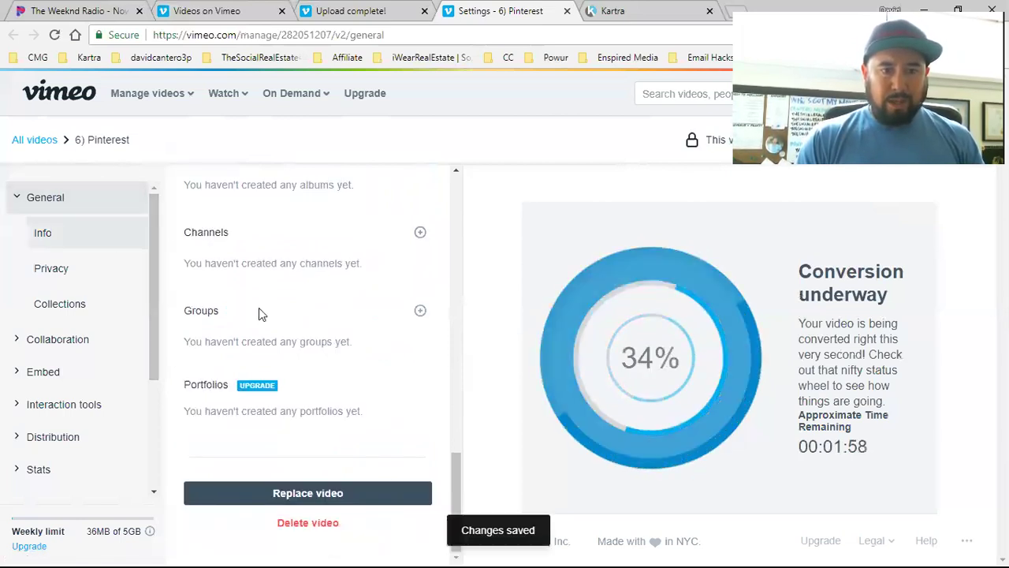
- In the video's embed settings, turn off the Like, Watch Later, Share and Embed player actions
left_click(45, 381)
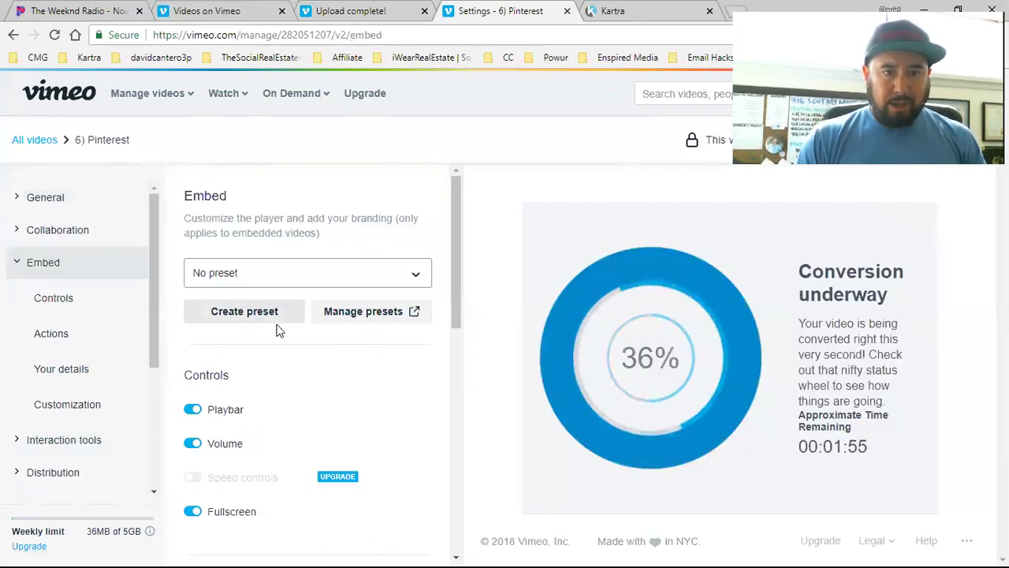
scroll(258, 345, "down", 4)
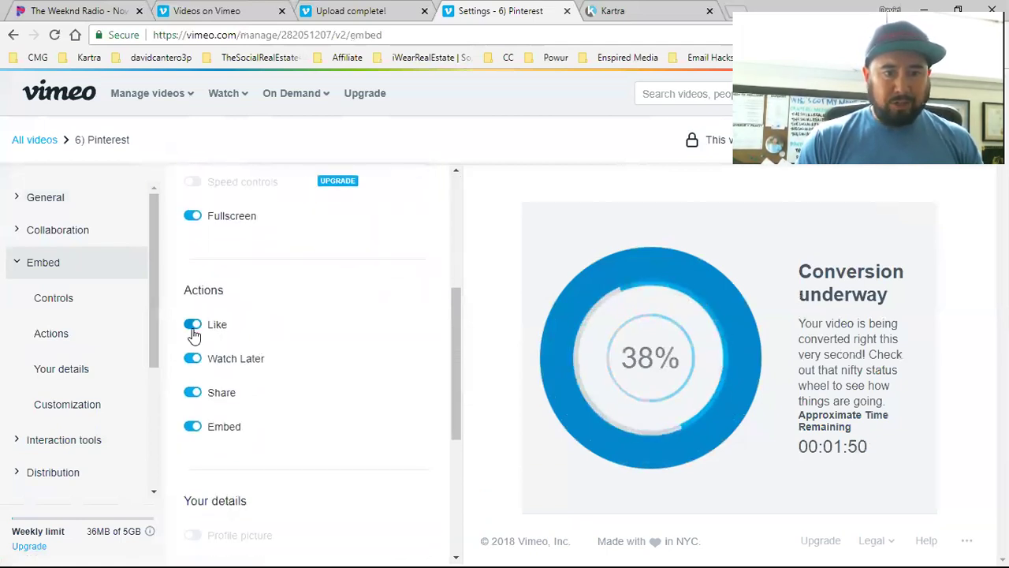
left_click(194, 333)
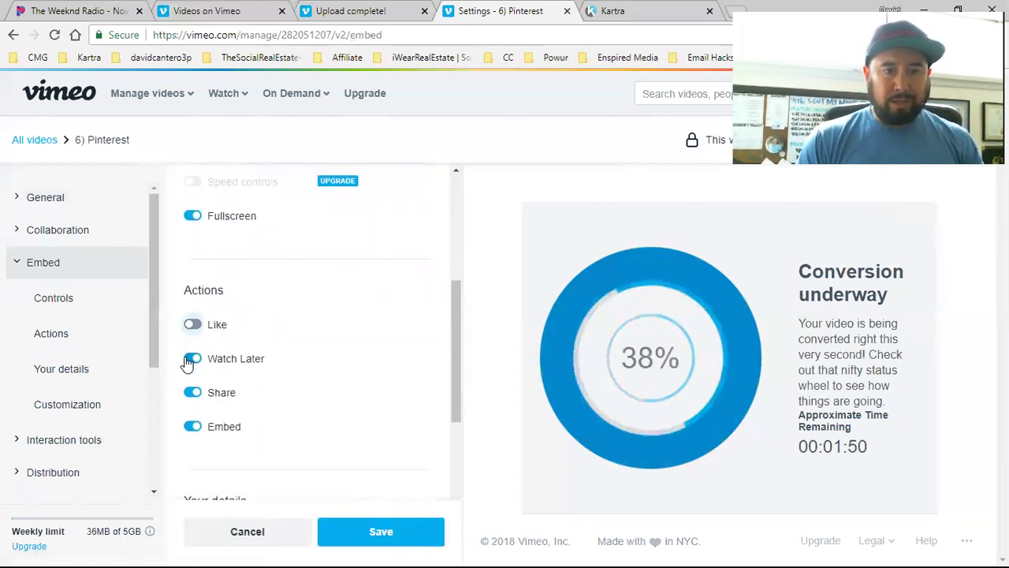
scroll(260, 360, "down", 1)
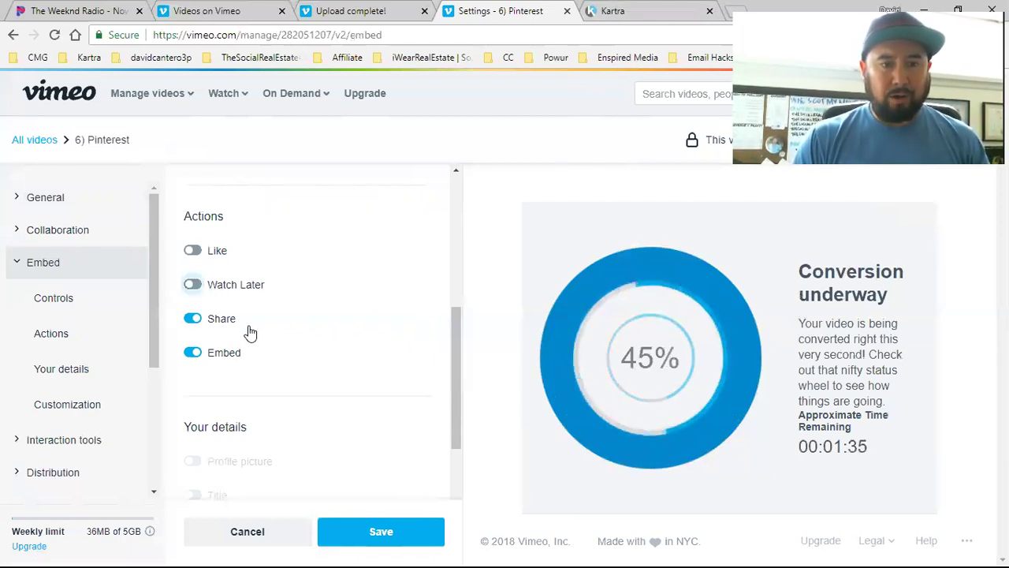
left_click(195, 329)
left_click(192, 353)
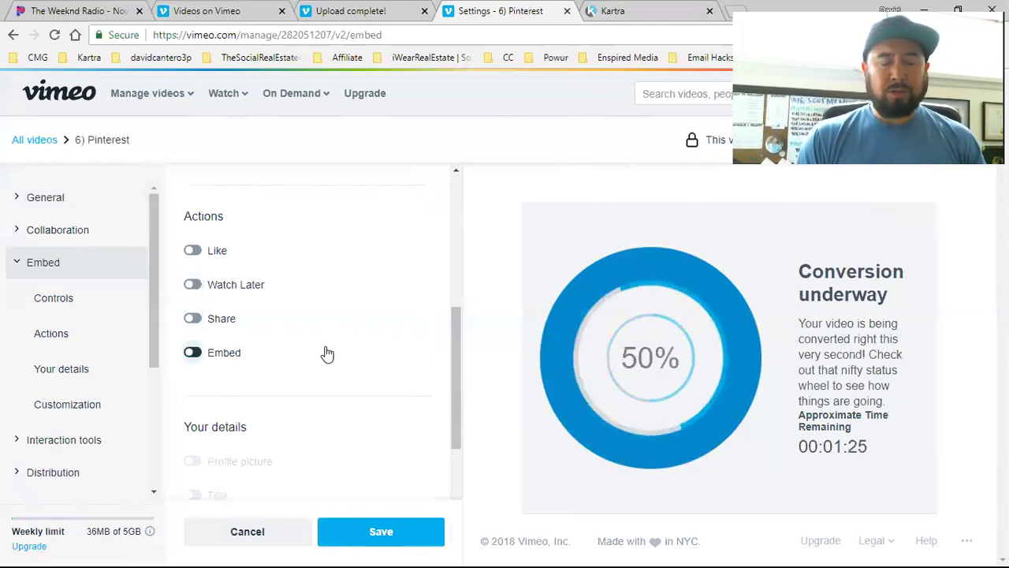
- Brand the embedded player with custom color #00adef and the "The Social Real Estate Agent" logo during playback instead of Vimeo's, and save
scroll(330, 351, "down", 4)
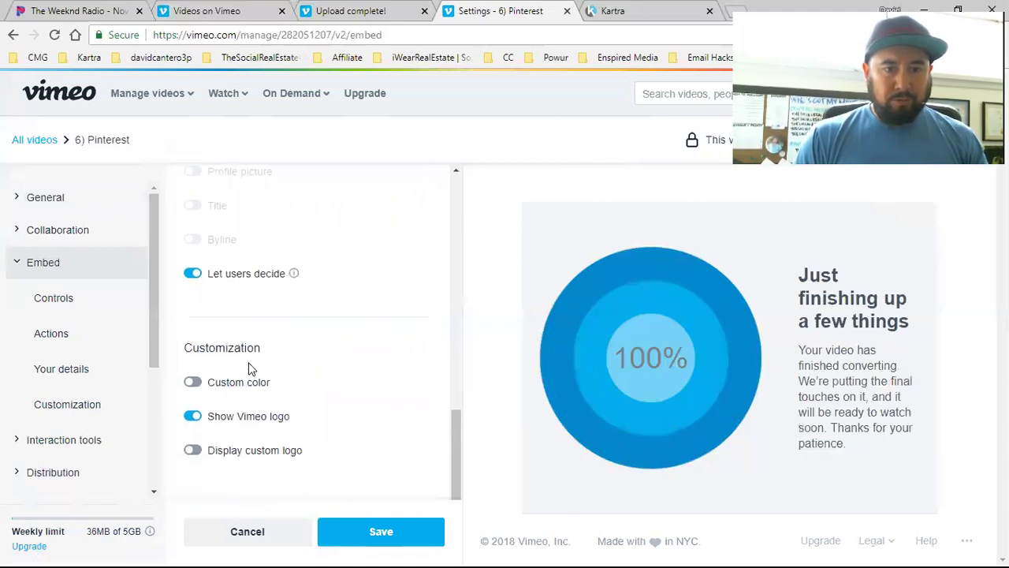
left_click(342, 370)
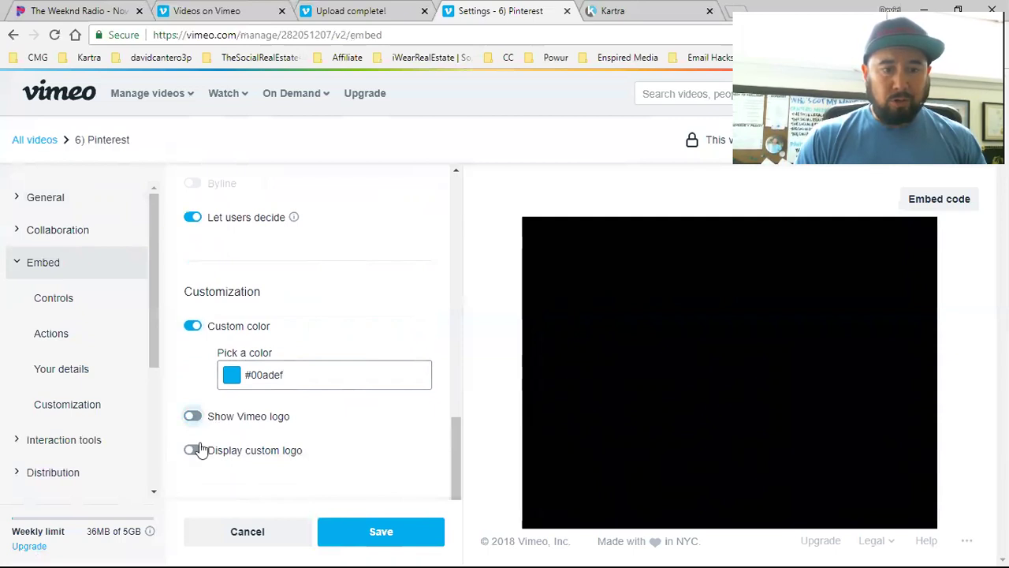
left_click(192, 450)
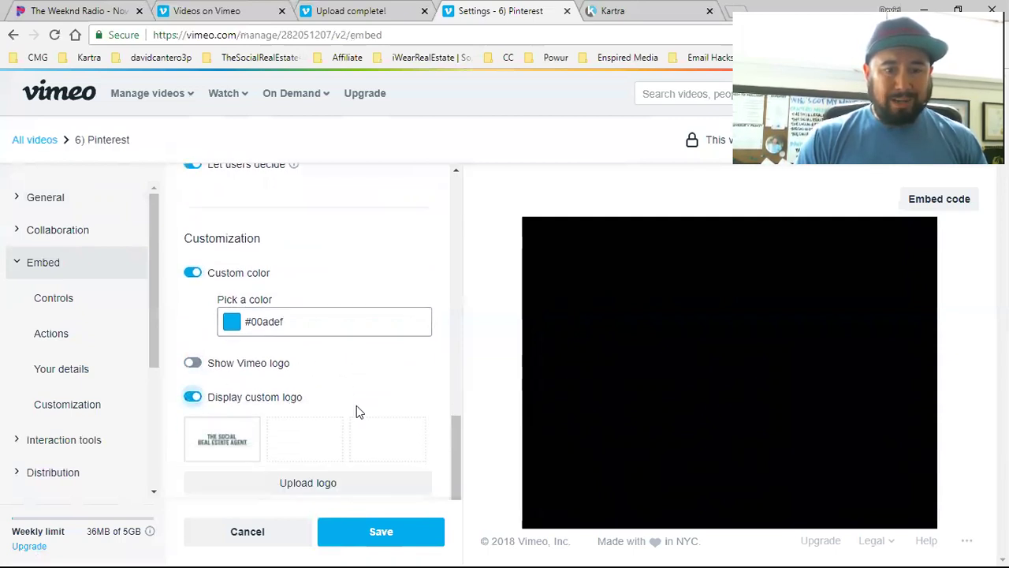
left_click(209, 409)
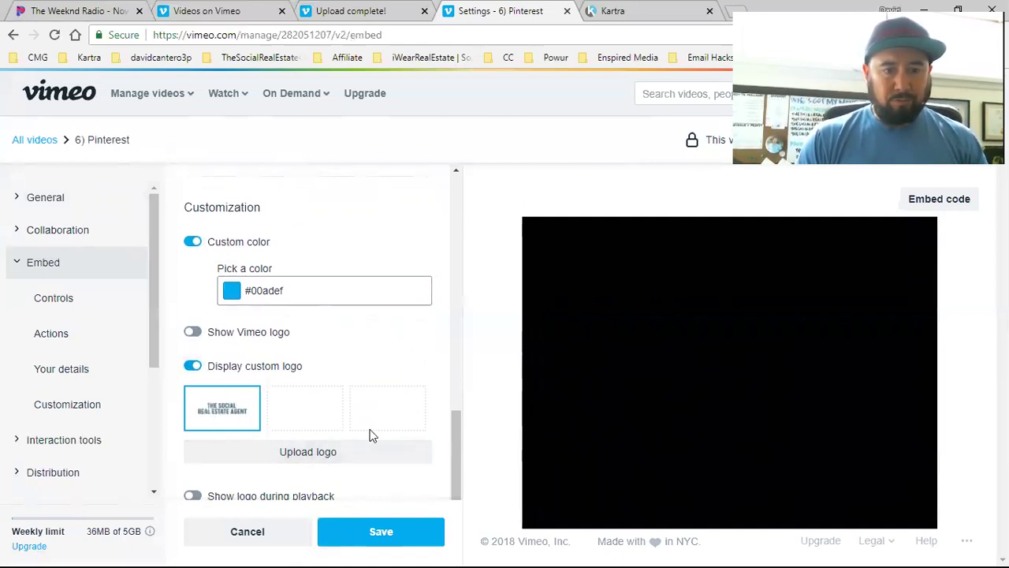
scroll(367, 436, "down", 1)
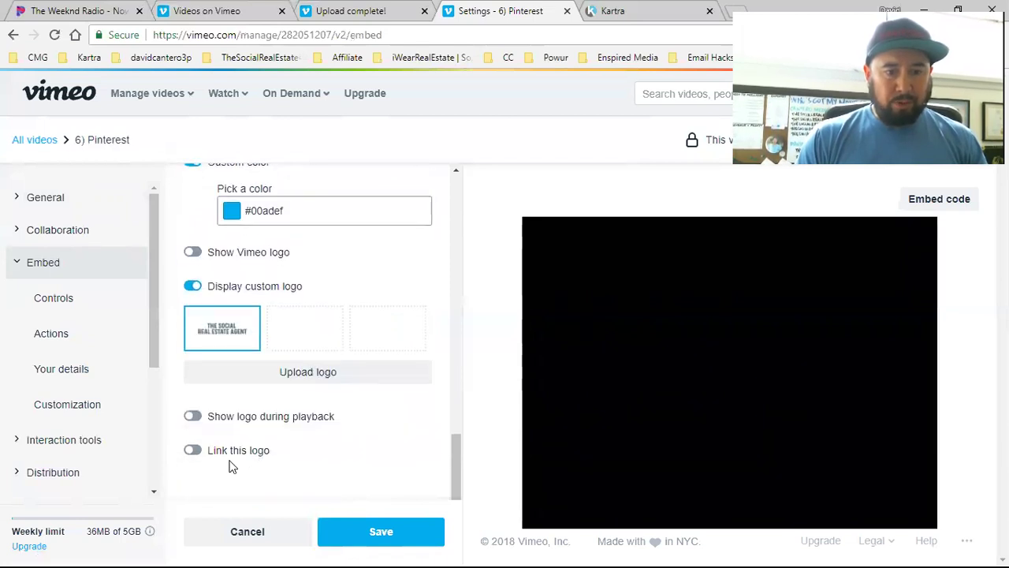
left_click(194, 418)
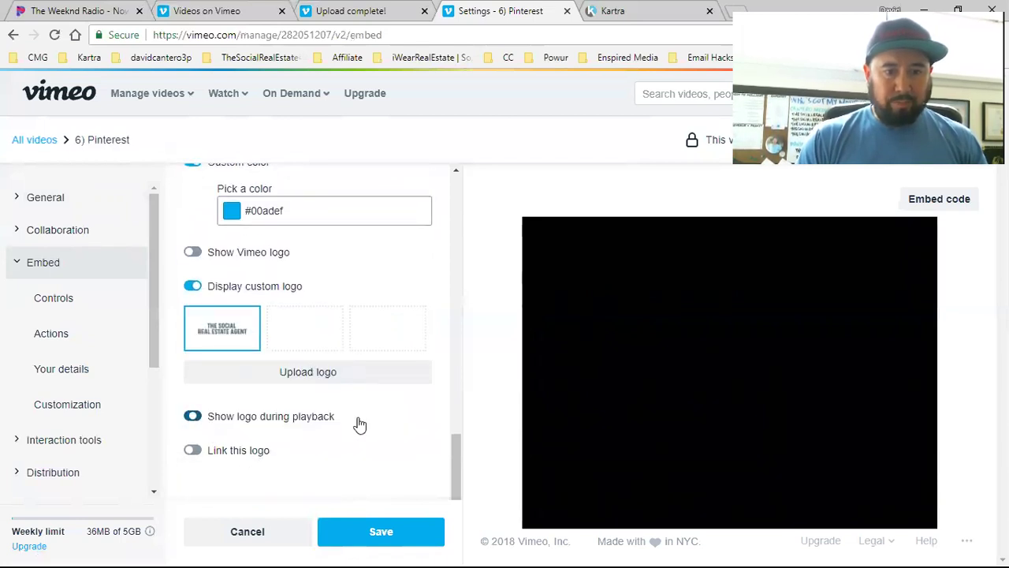
left_click(398, 528)
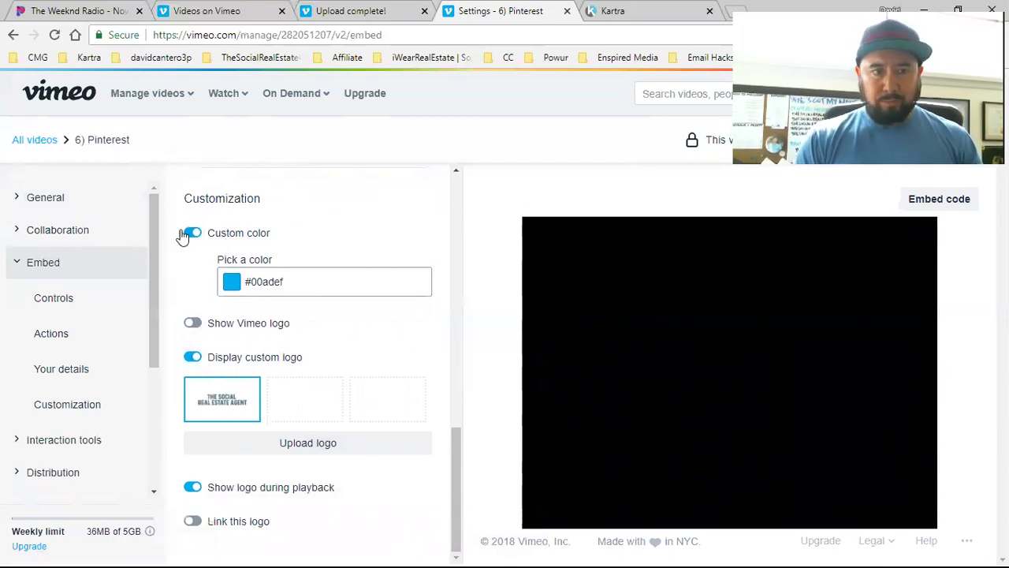
- Return to the list of all videos and copy the embed code of "6) Pinterest"
left_click(35, 142)
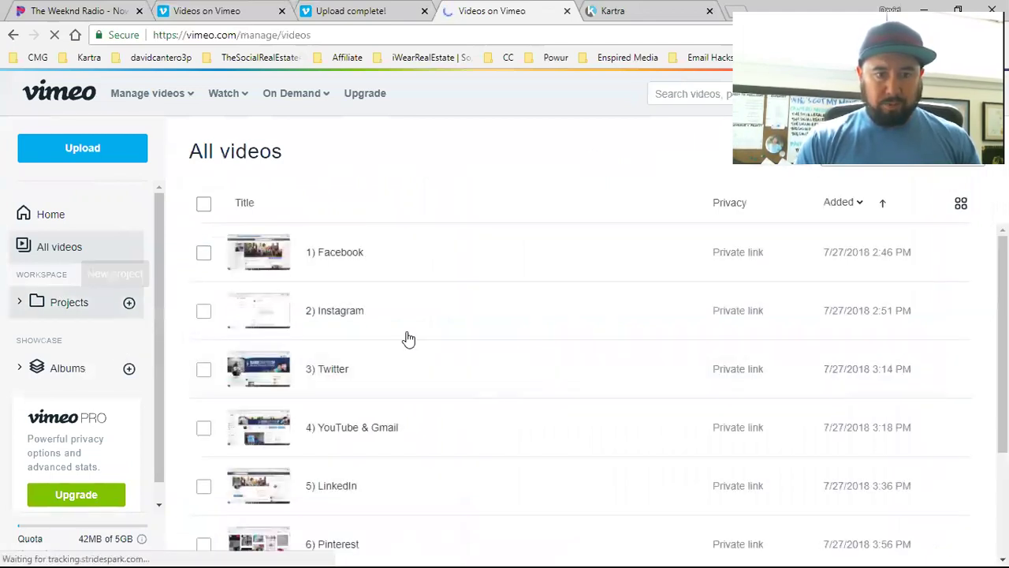
scroll(408, 338, "down", 3)
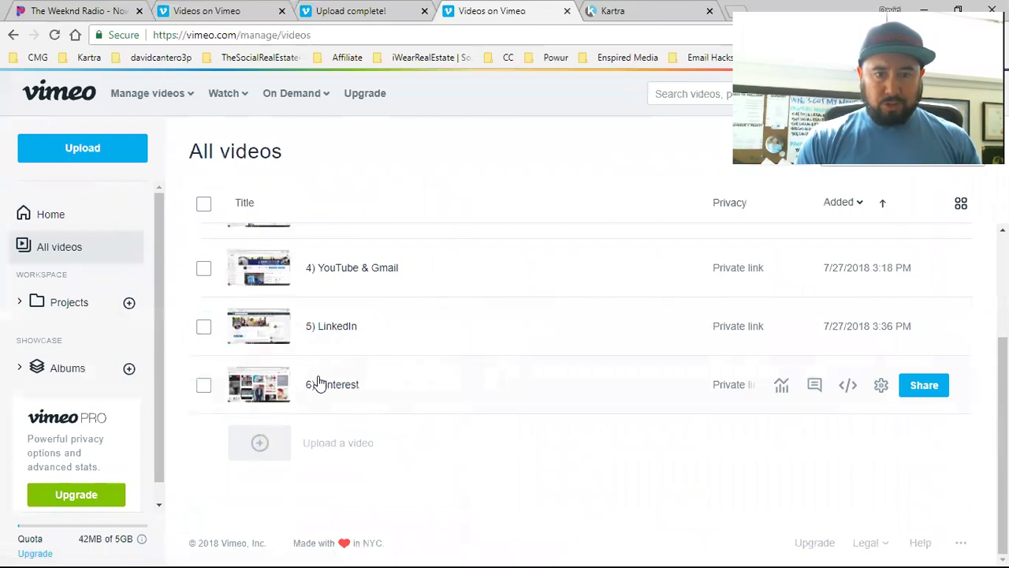
left_click(920, 391)
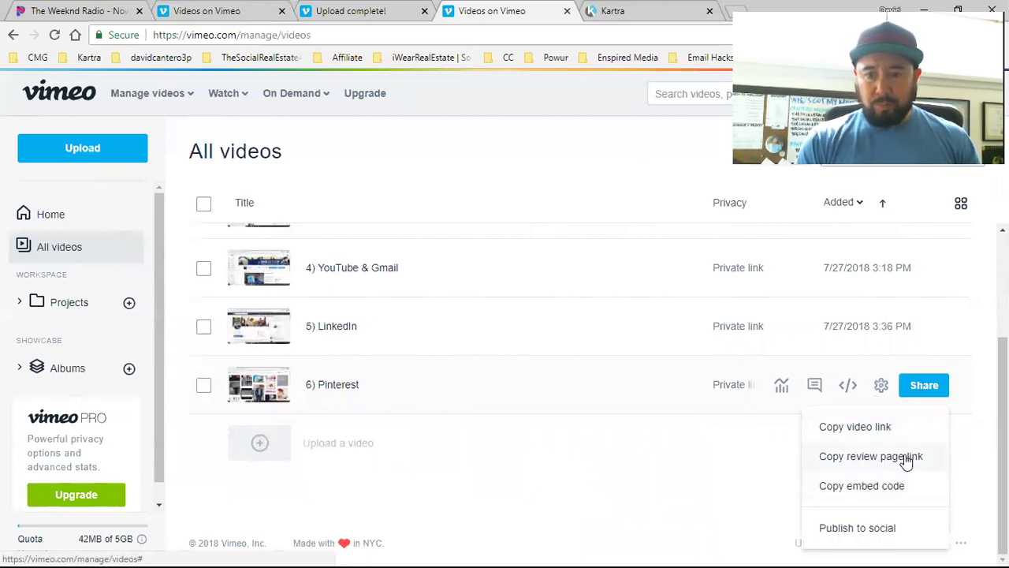
left_click(857, 487)
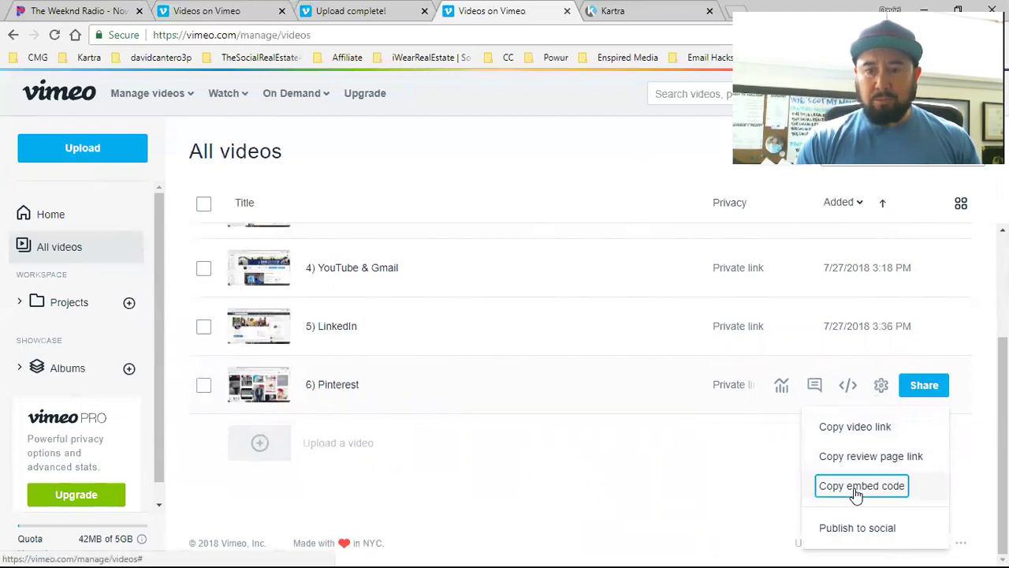
- Switch to Kartra and open the Pinterest post under How To Customize Your Social Media Links
left_click(620, 11)
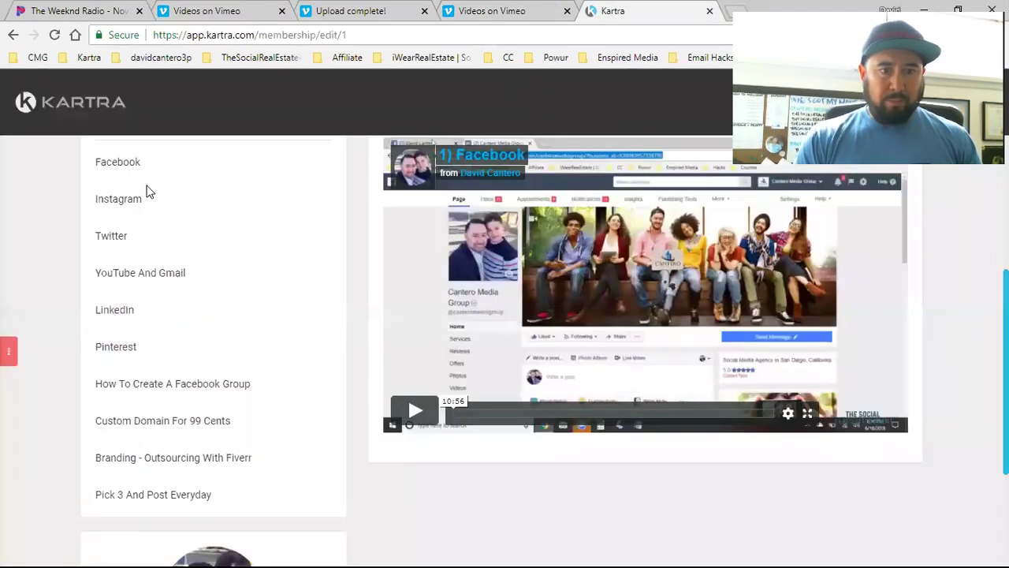
scroll(213, 383, "up", 4)
scroll(358, 329, "down", 7)
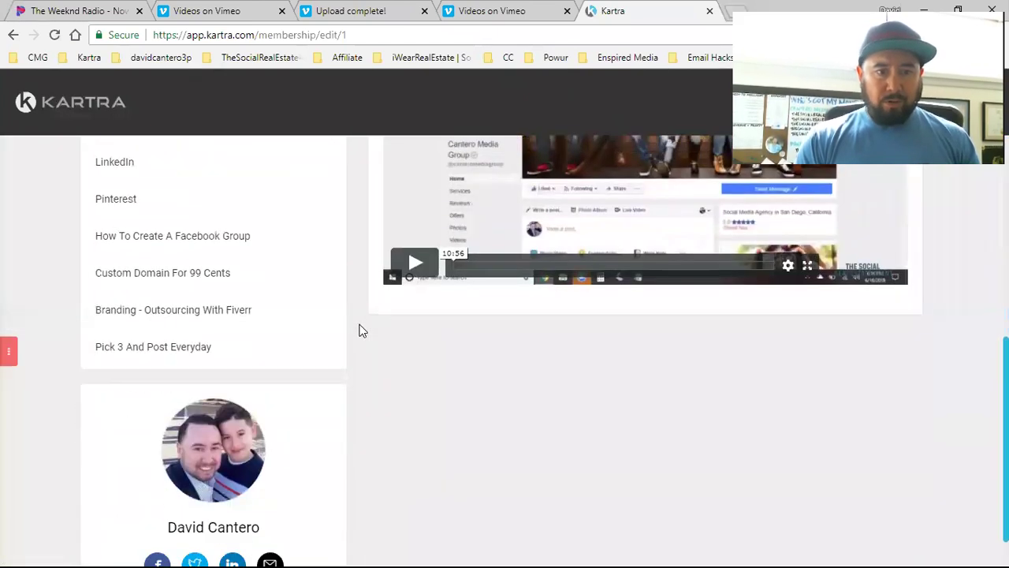
scroll(358, 328, "up", 4)
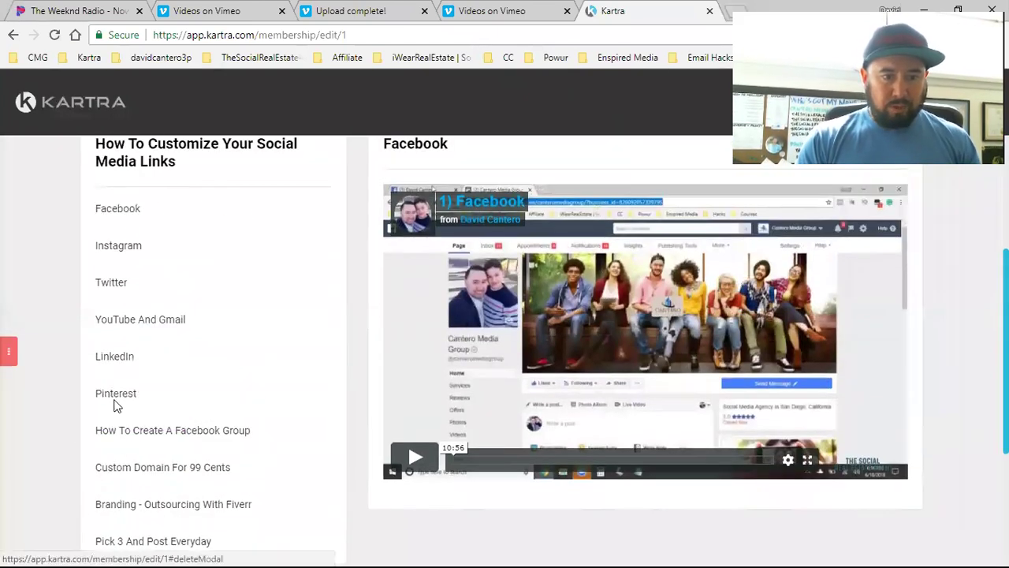
left_click(107, 407)
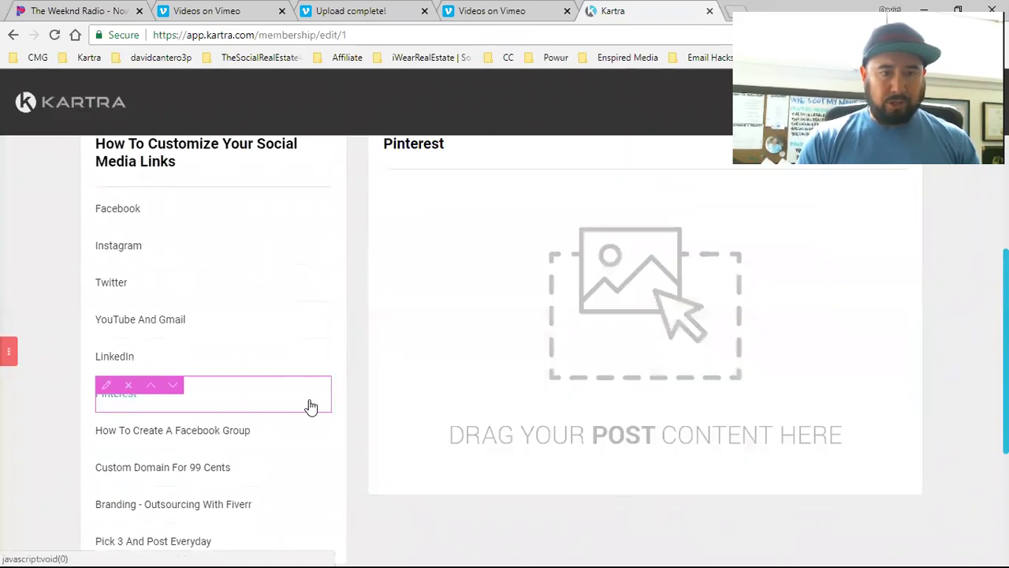
- Add a Video element from the post contents to the empty Pinterest post
left_click(11, 353)
scroll(86, 278, "down", 3)
scroll(82, 374, "down", 1)
scroll(81, 373, "up", 3)
scroll(81, 374, "down", 2)
scroll(82, 381, "down", 1)
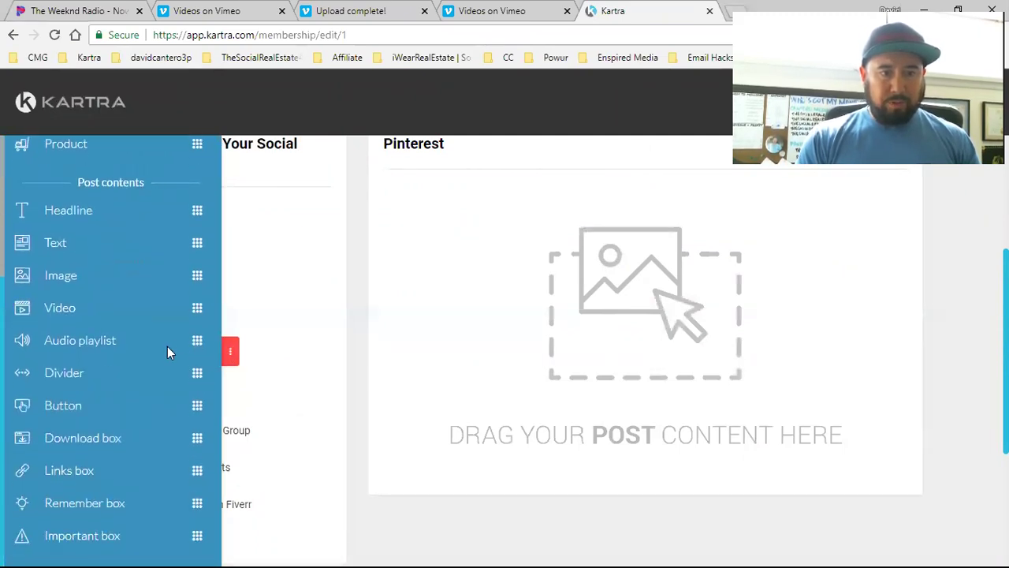
left_click_drag(197, 304, 792, 207)
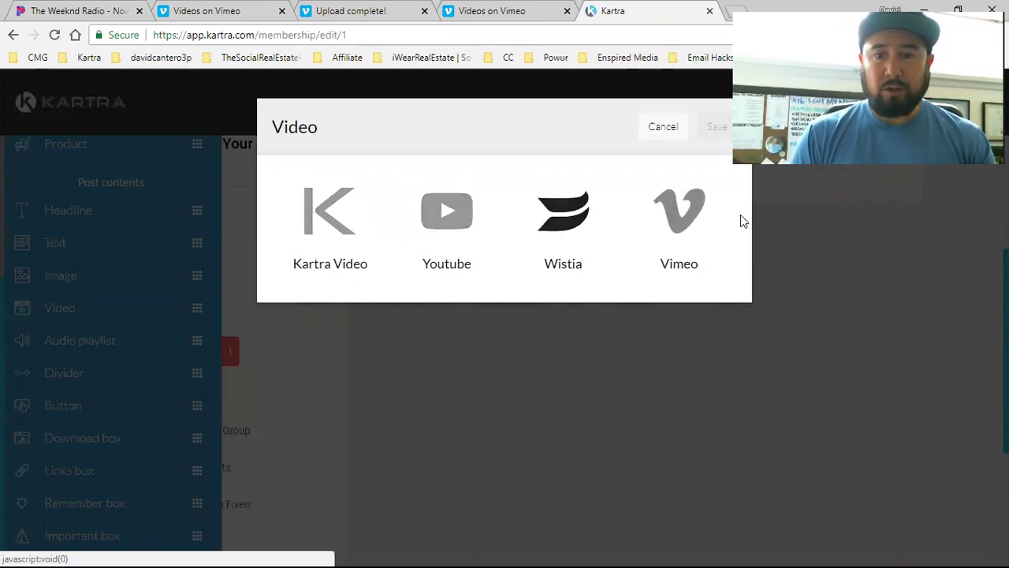
- Choose Vimeo as the video source, paste the copied embed code, and save the video element
left_click(679, 216)
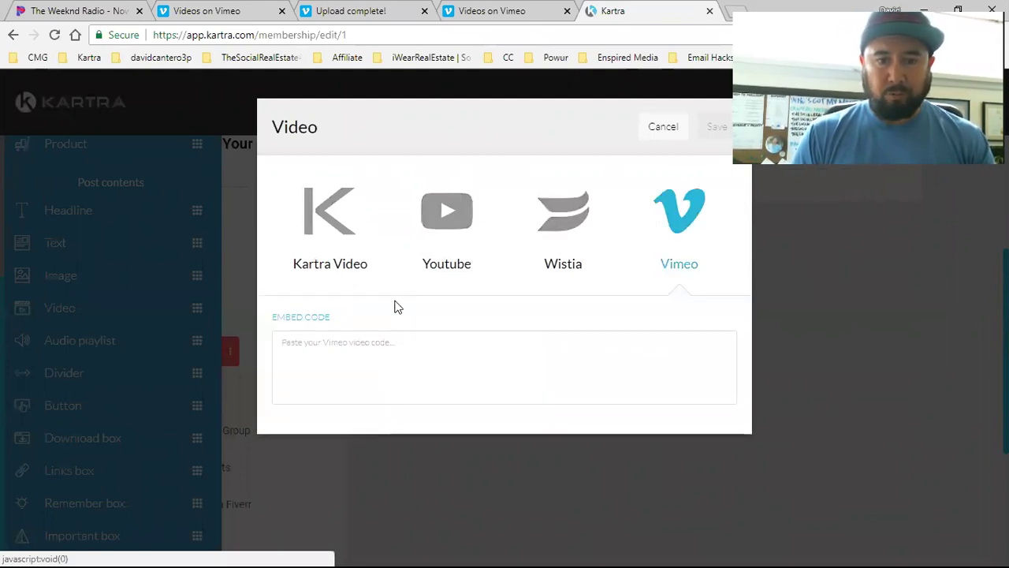
right_click(326, 350)
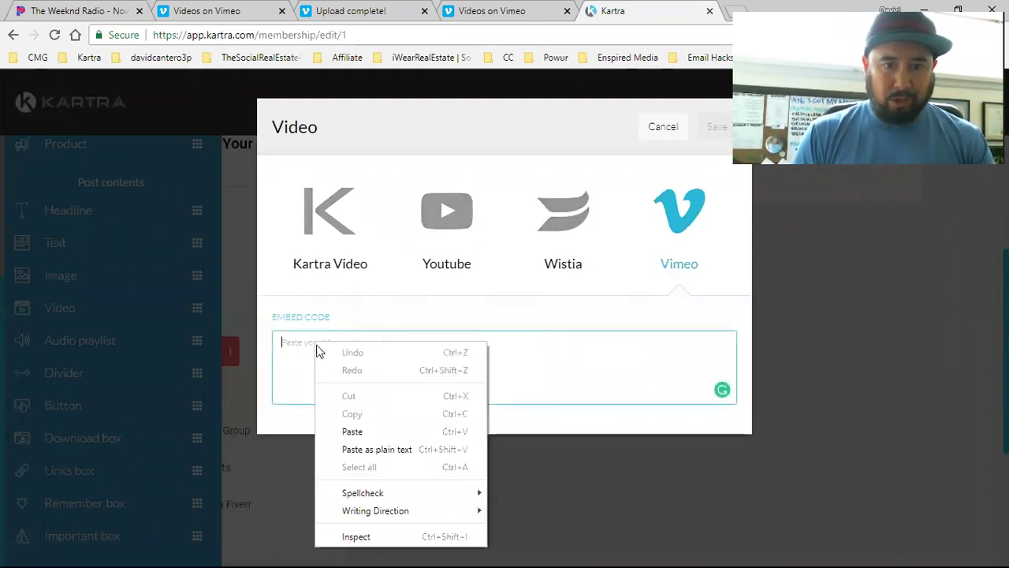
left_click(367, 430)
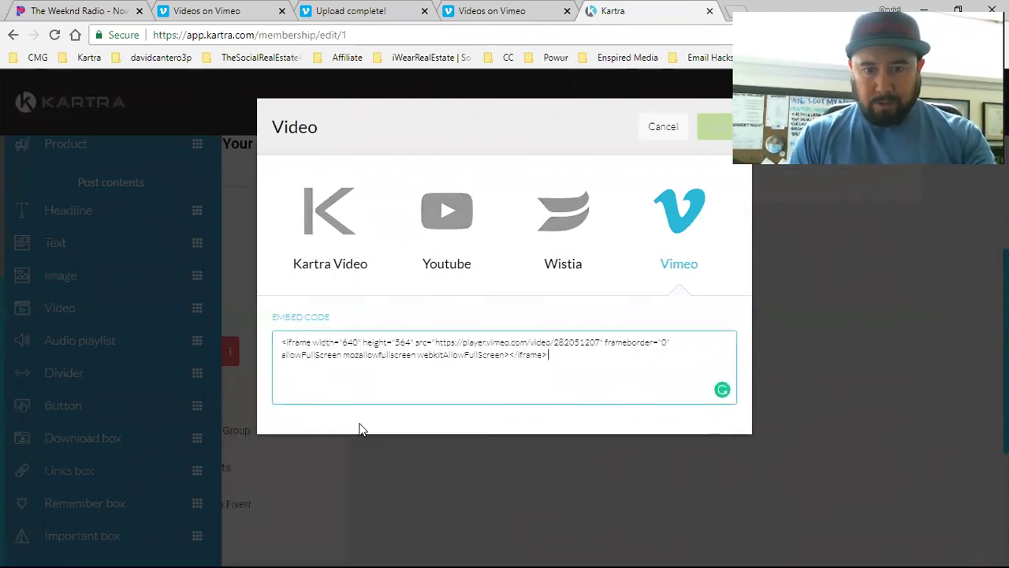
left_click(709, 136)
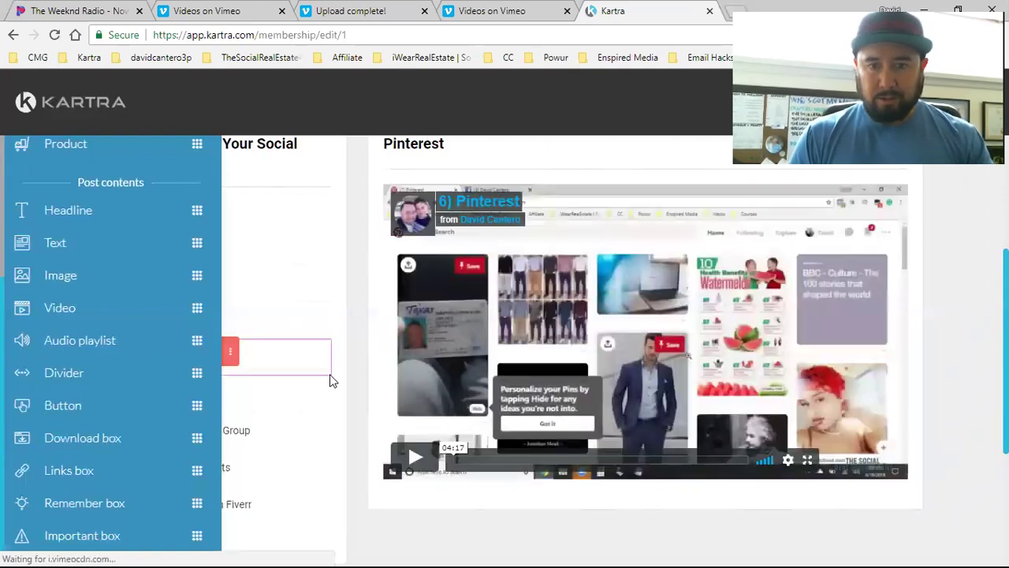
- Save the progress of the membership in Kartra
scroll(665, 385, "down", 3)
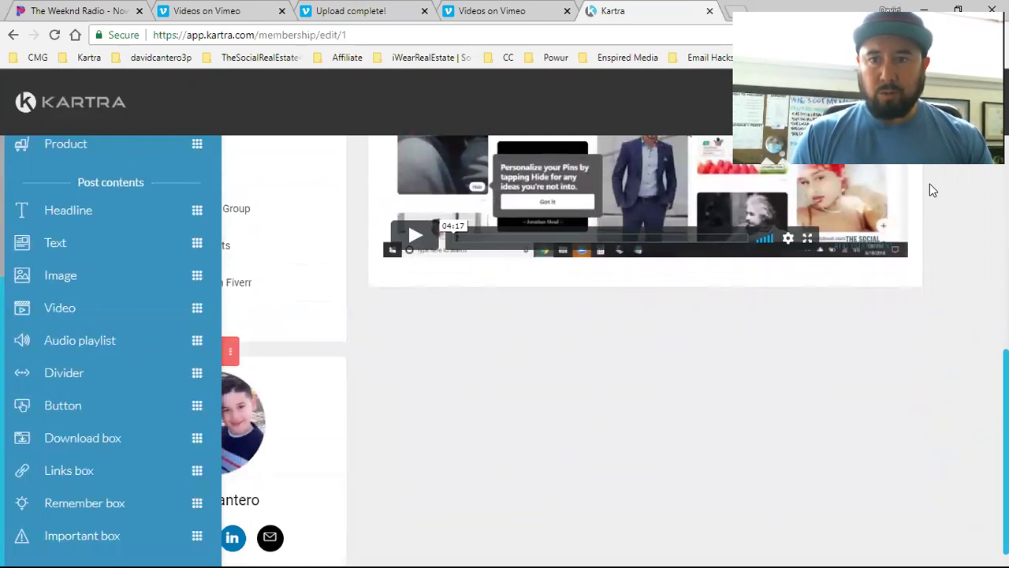
left_click(981, 103)
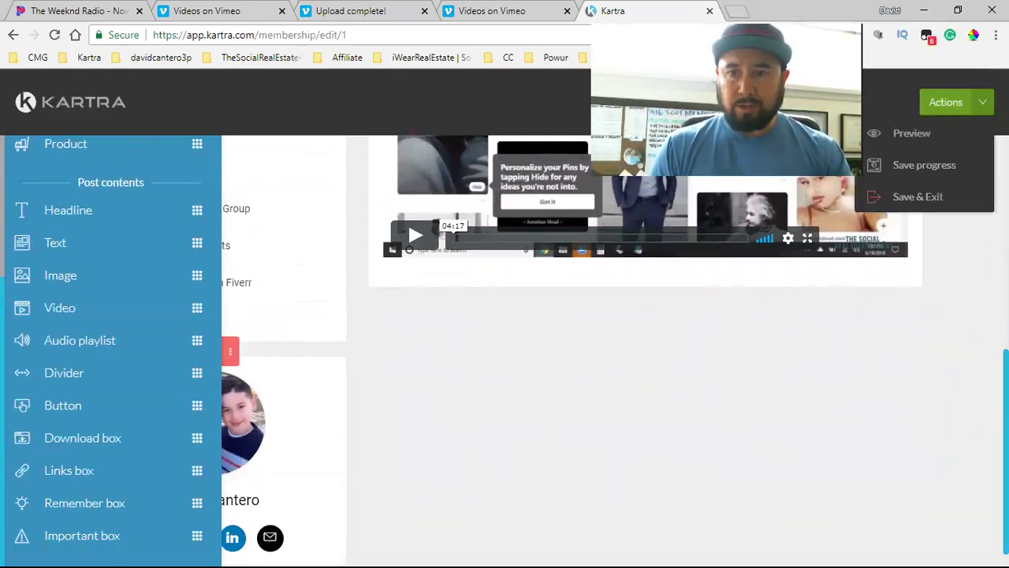
left_click(927, 167)
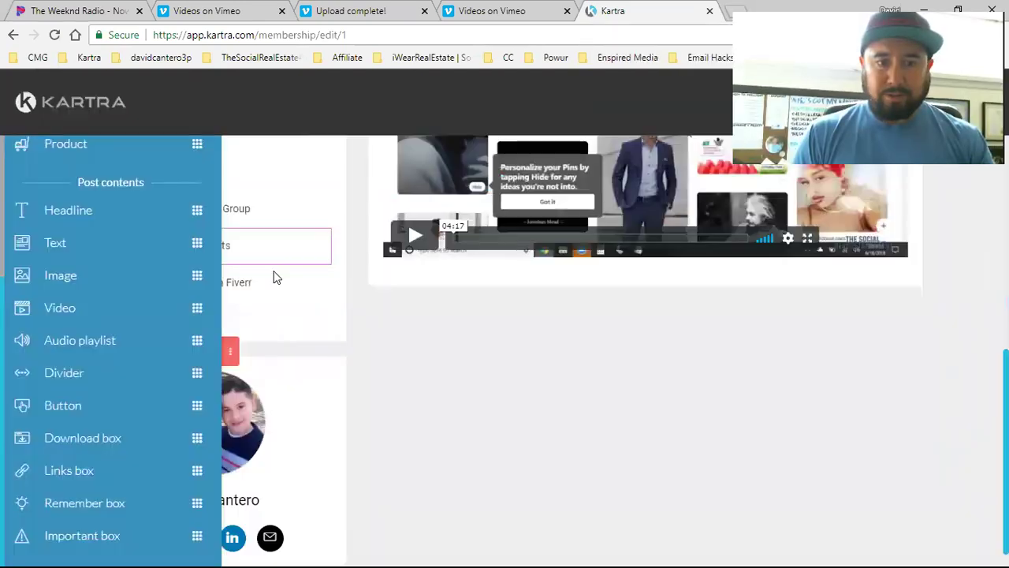
- Review the finished Pinterest post in Kartra and compare it with the "6) Pinterest" entry in Vimeo's video list
scroll(461, 377, "up", 5)
scroll(418, 421, "down", 1)
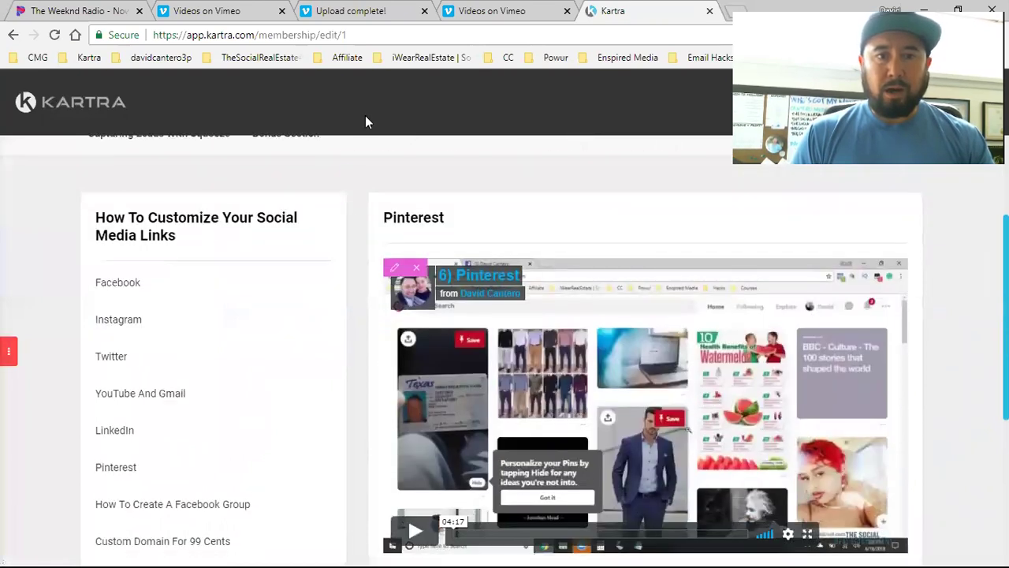
left_click(497, 11)
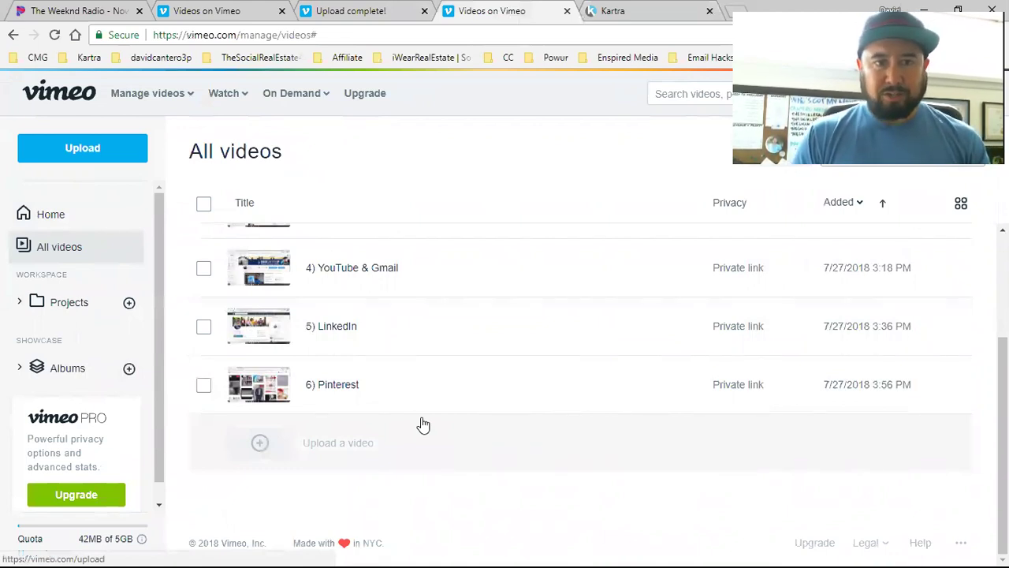
left_click(613, 8)
left_click(495, 11)
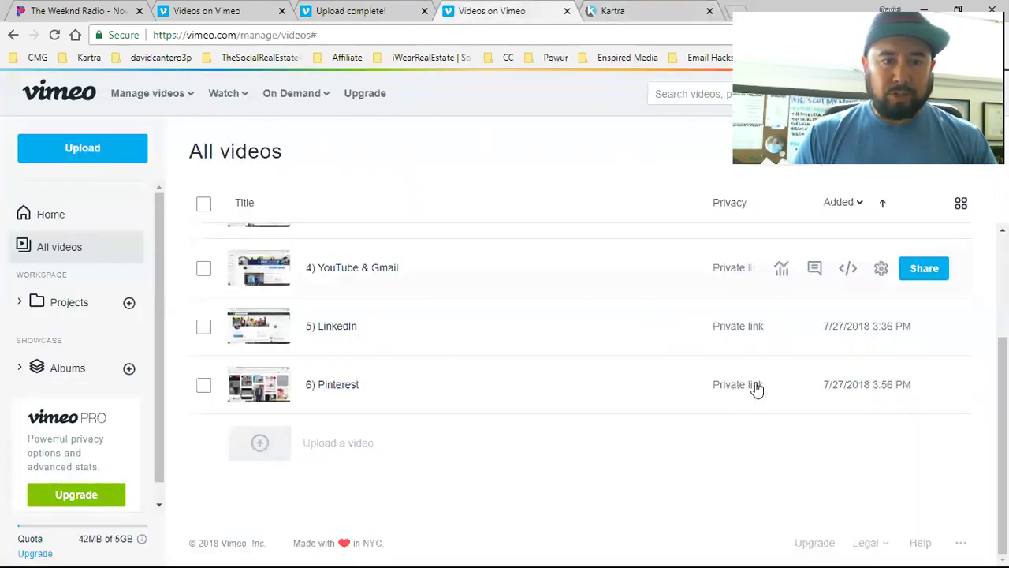